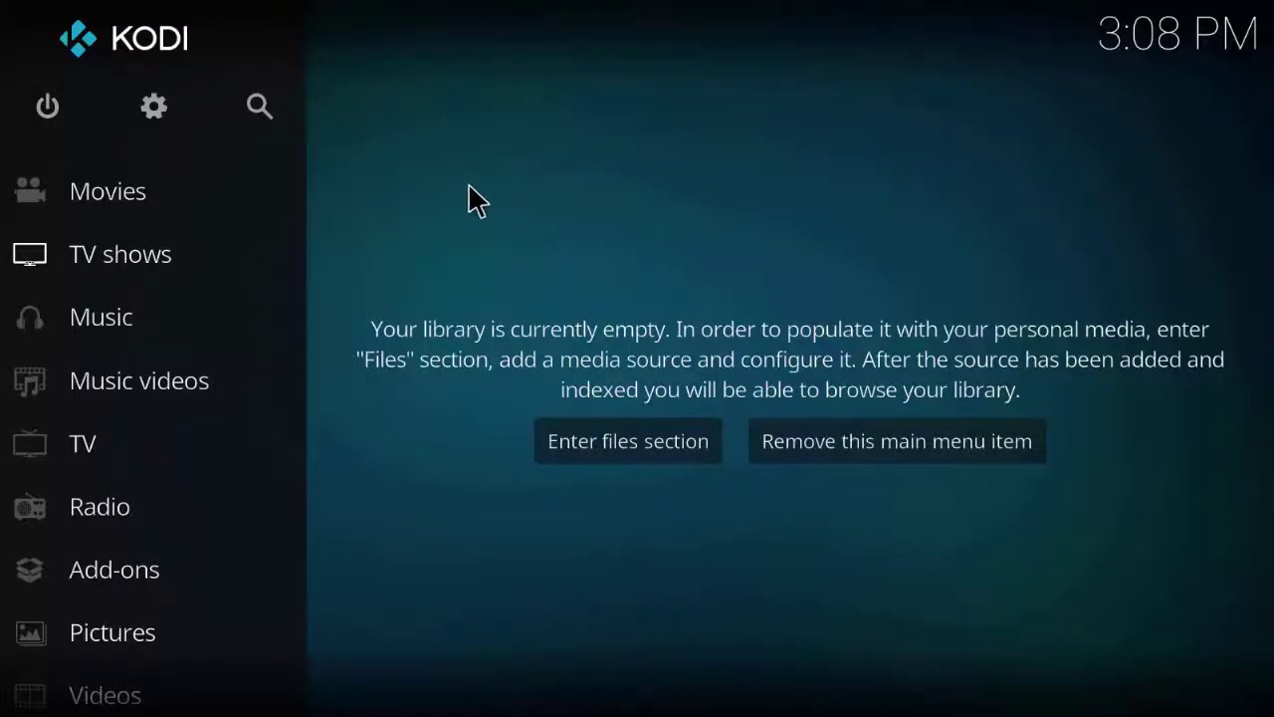
Open the System settings and locate the Add-ons section.
click(151, 112)
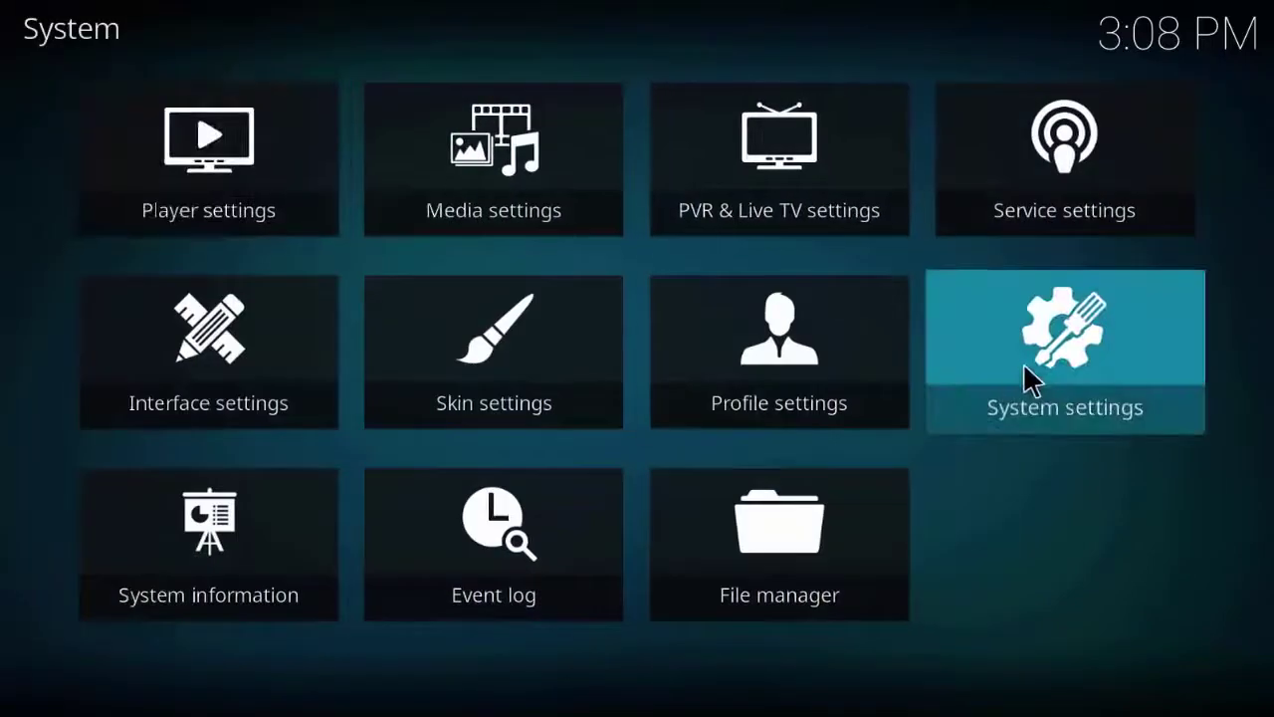
click(1031, 379)
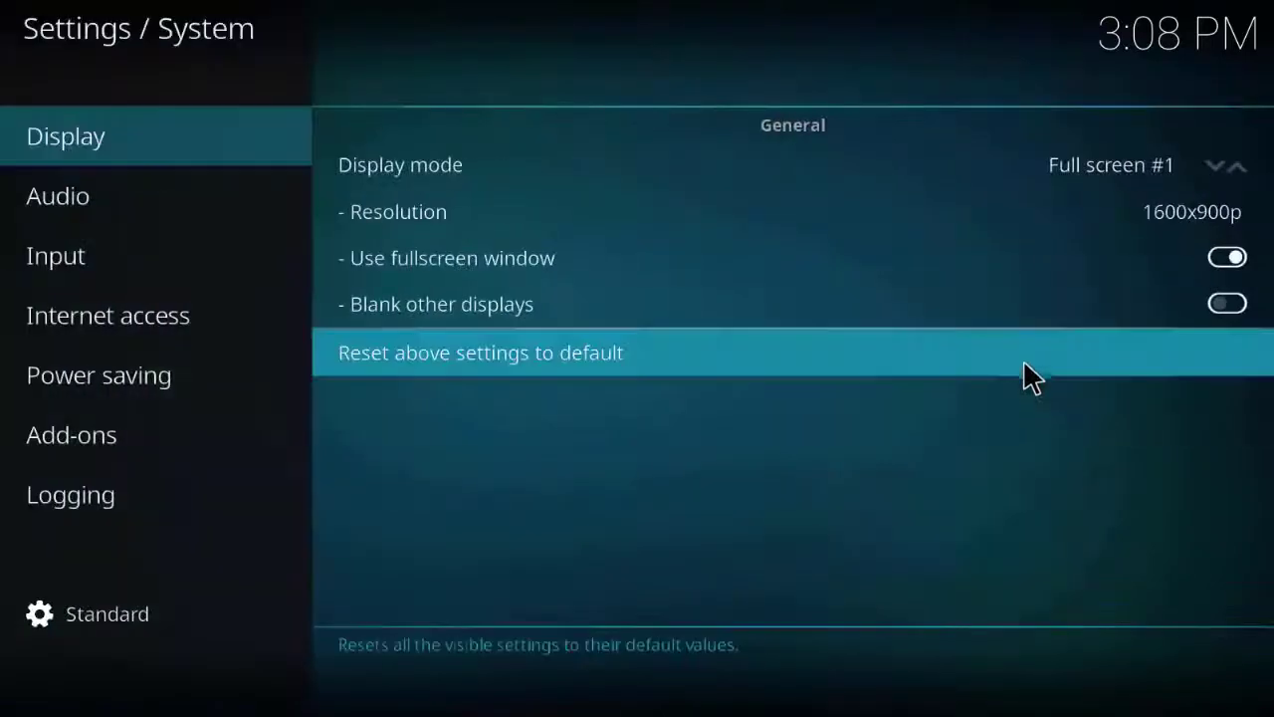
mouse_move(116, 533)
mouse_move(166, 461)
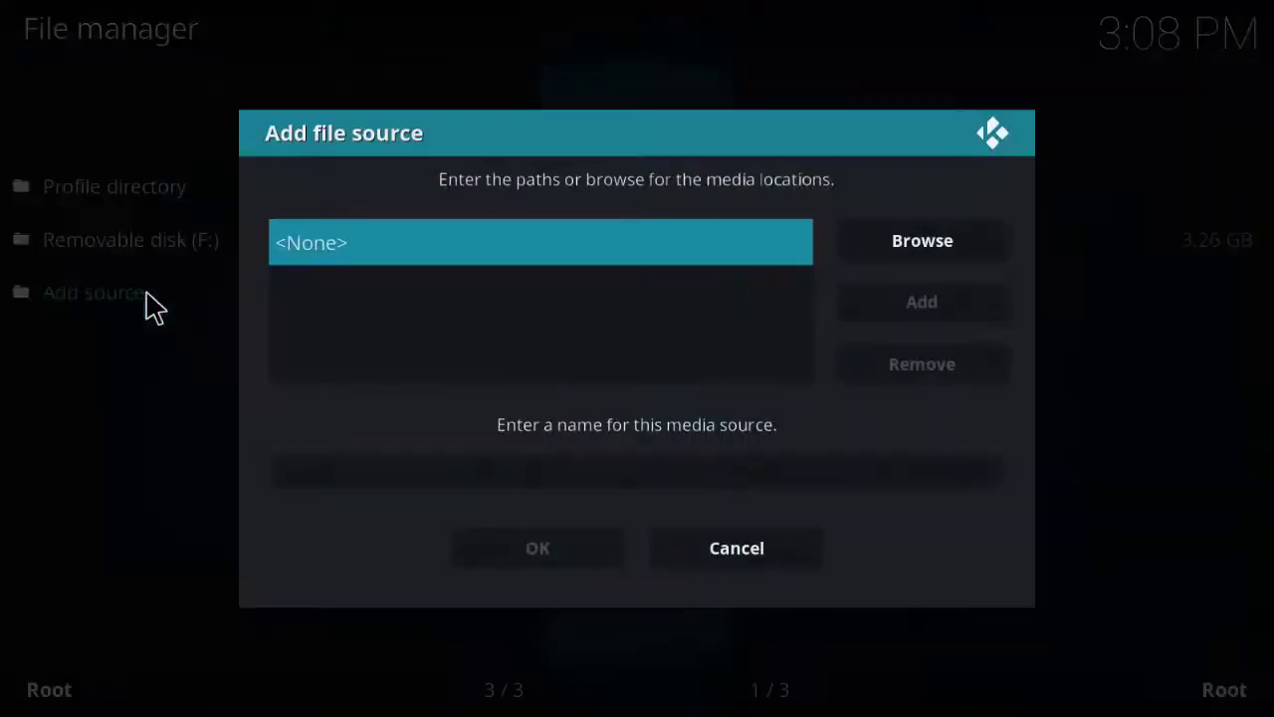
click(330, 251)
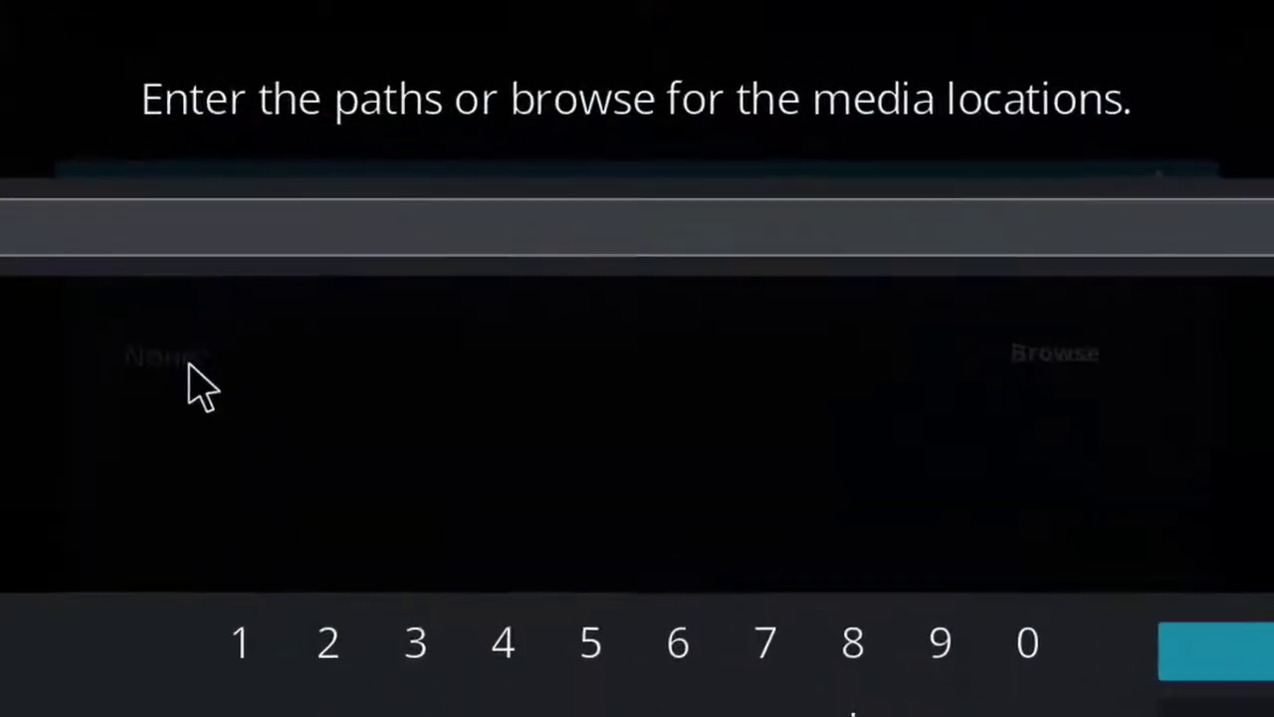
text(htt)
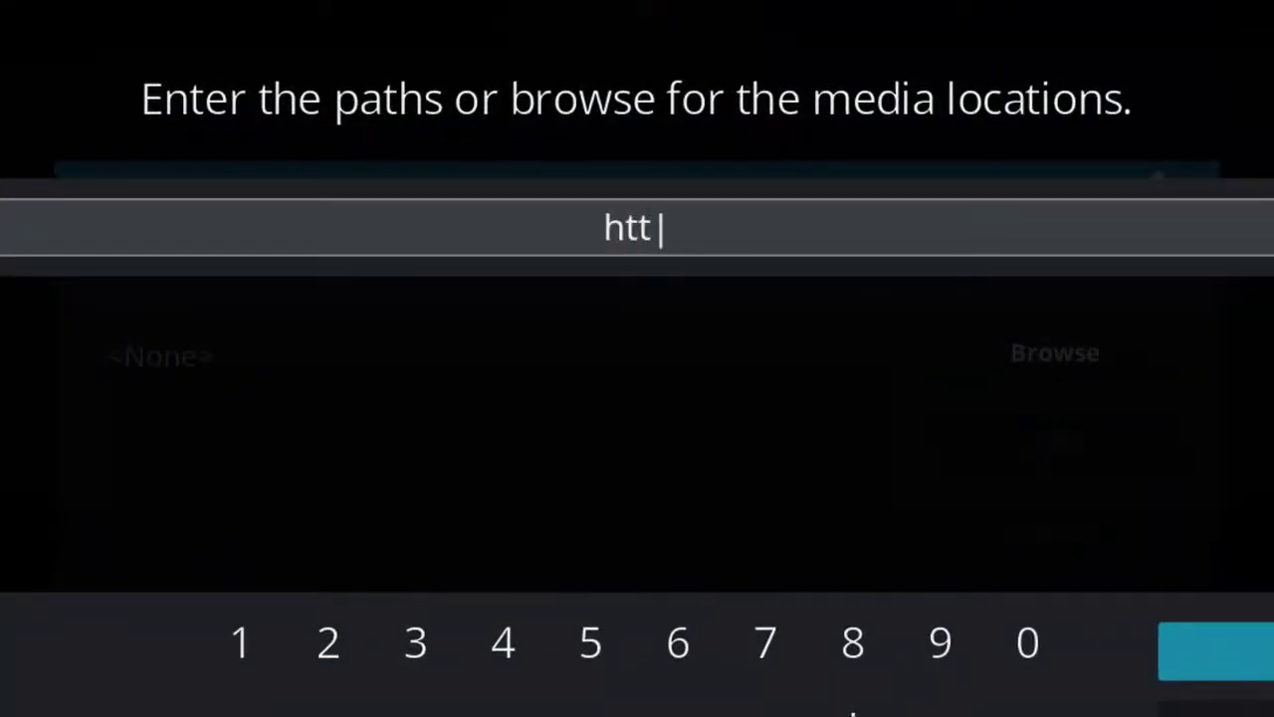
text(p:)
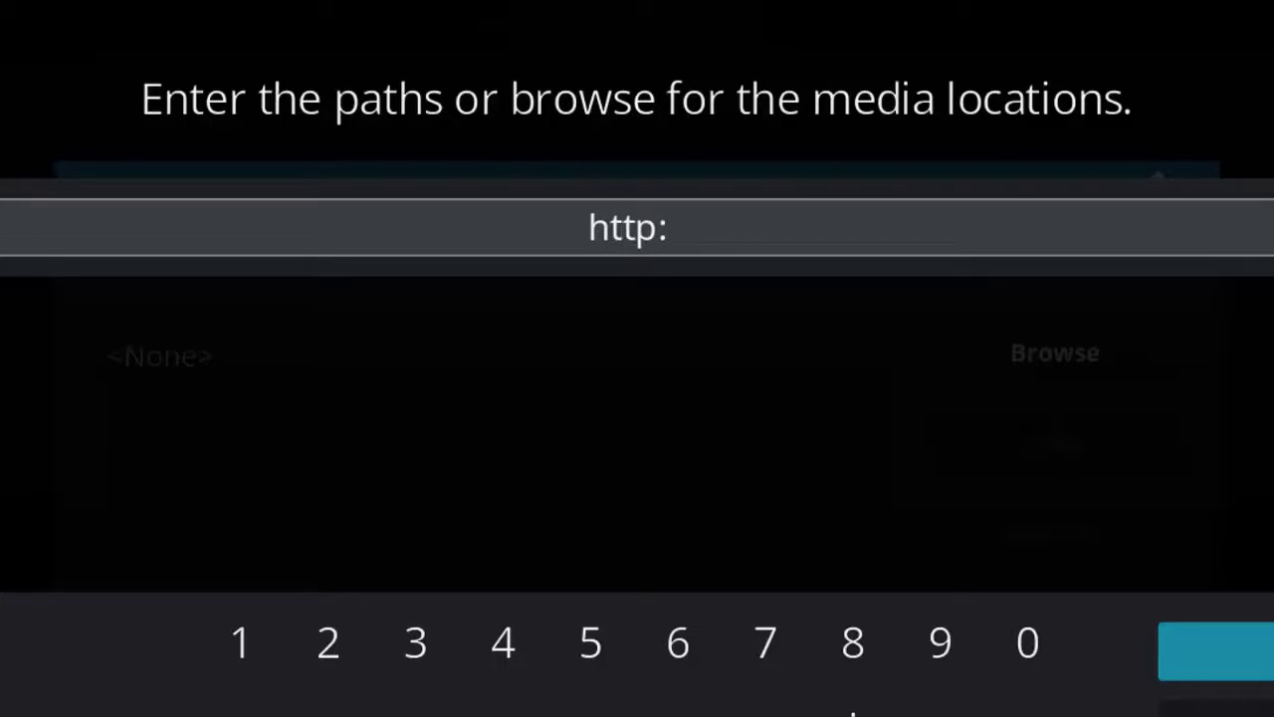
text(//are)
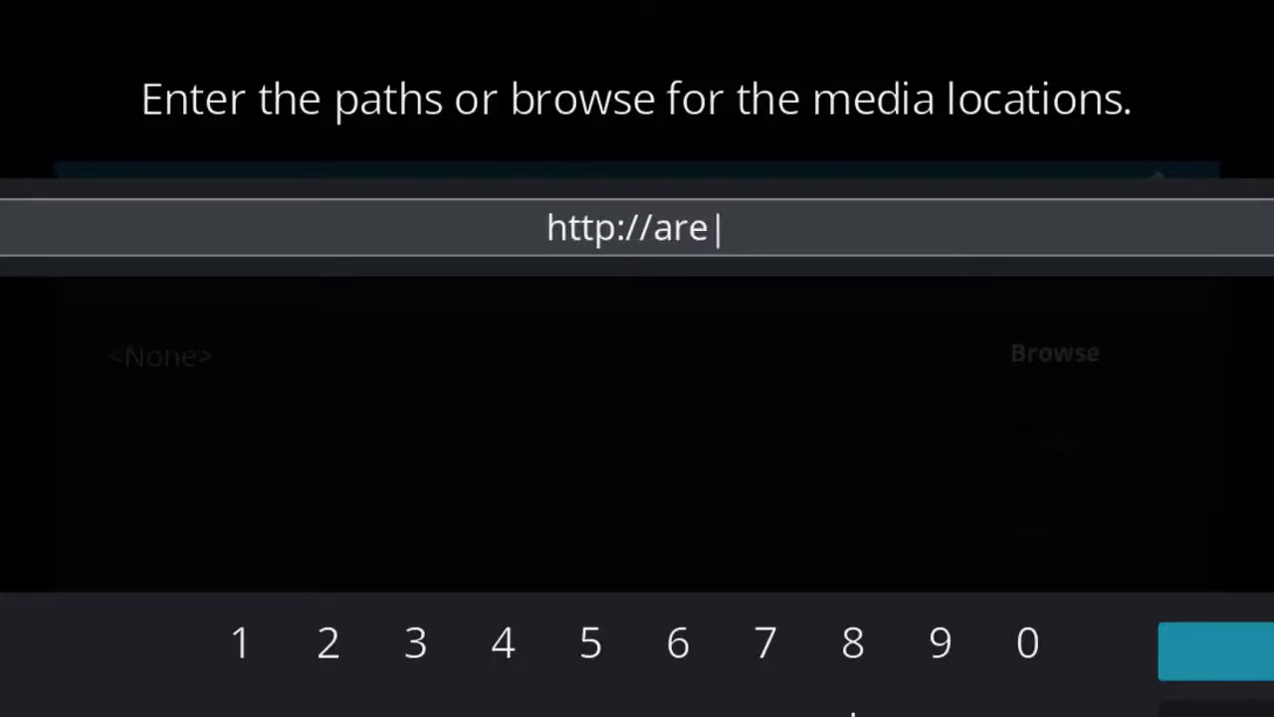
text(s-repo)
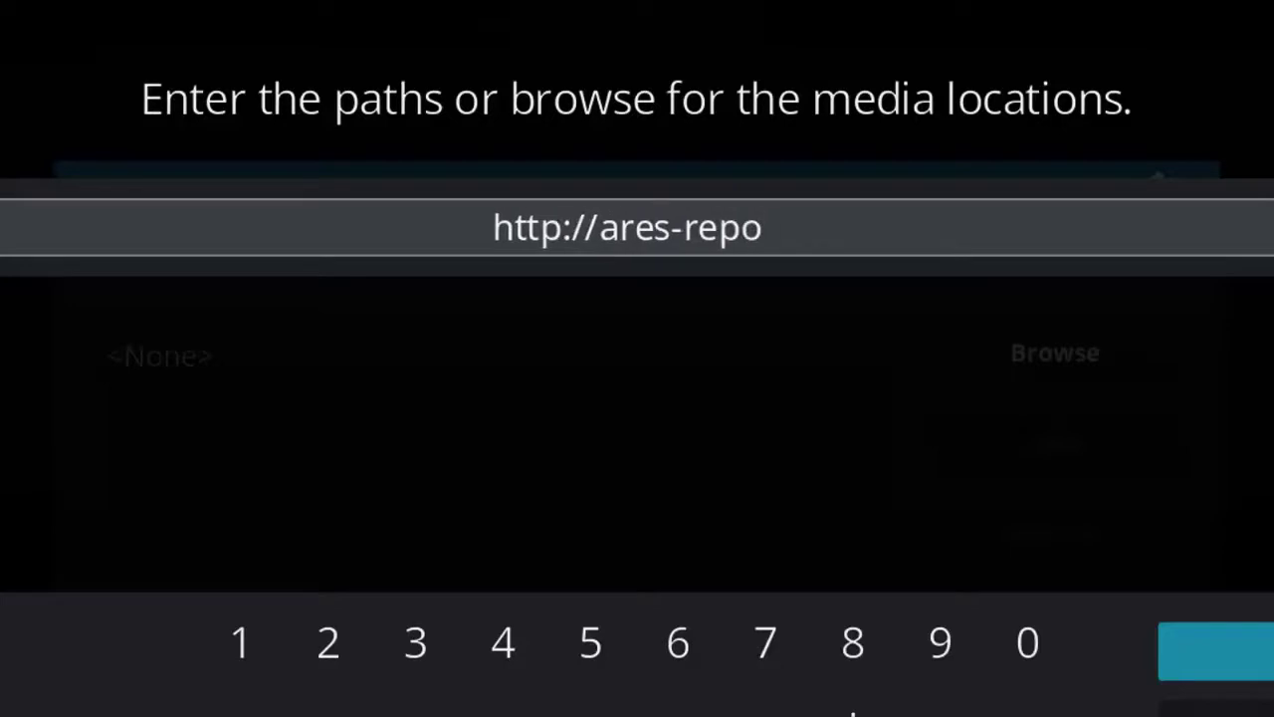
text(.eu)
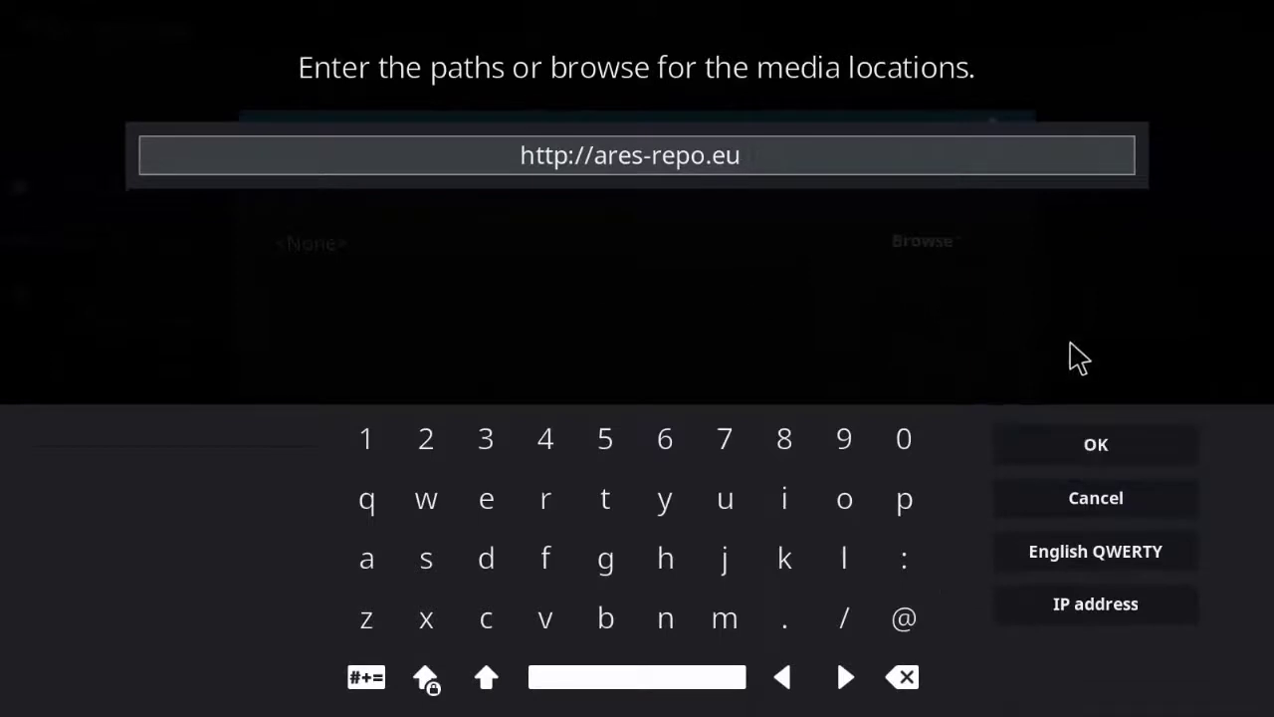
click(1108, 445)
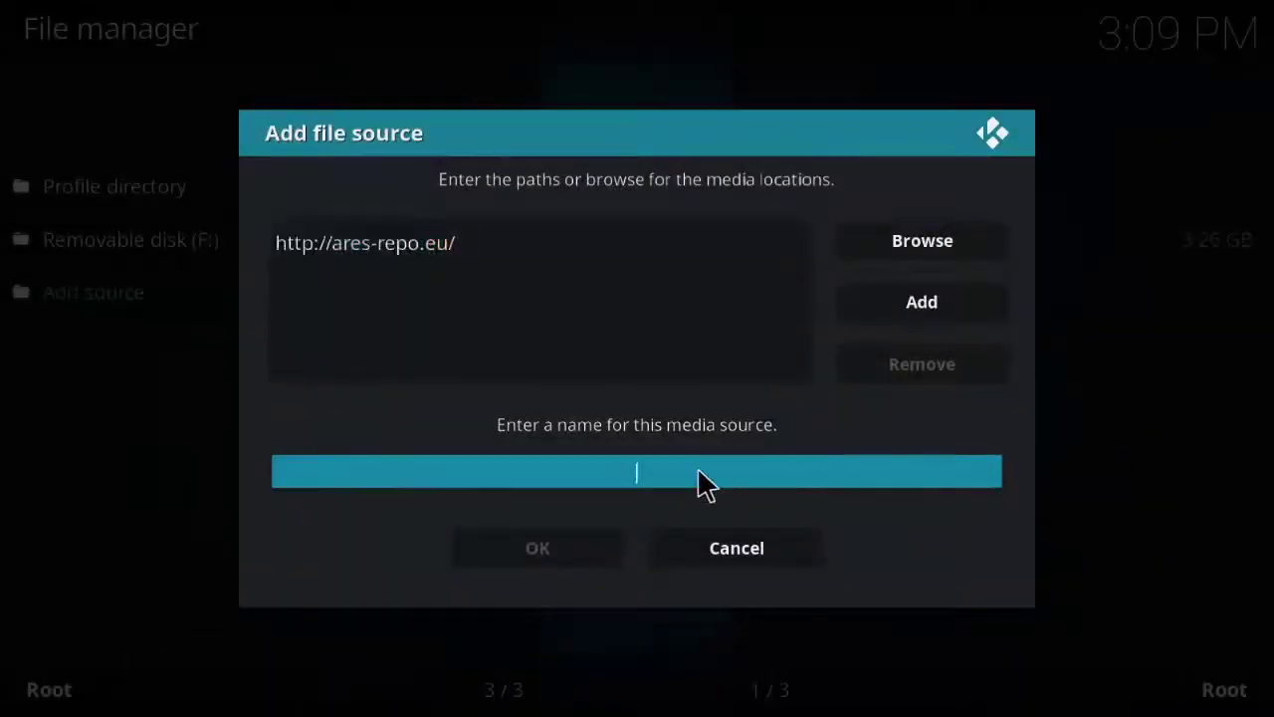
text(.ares)
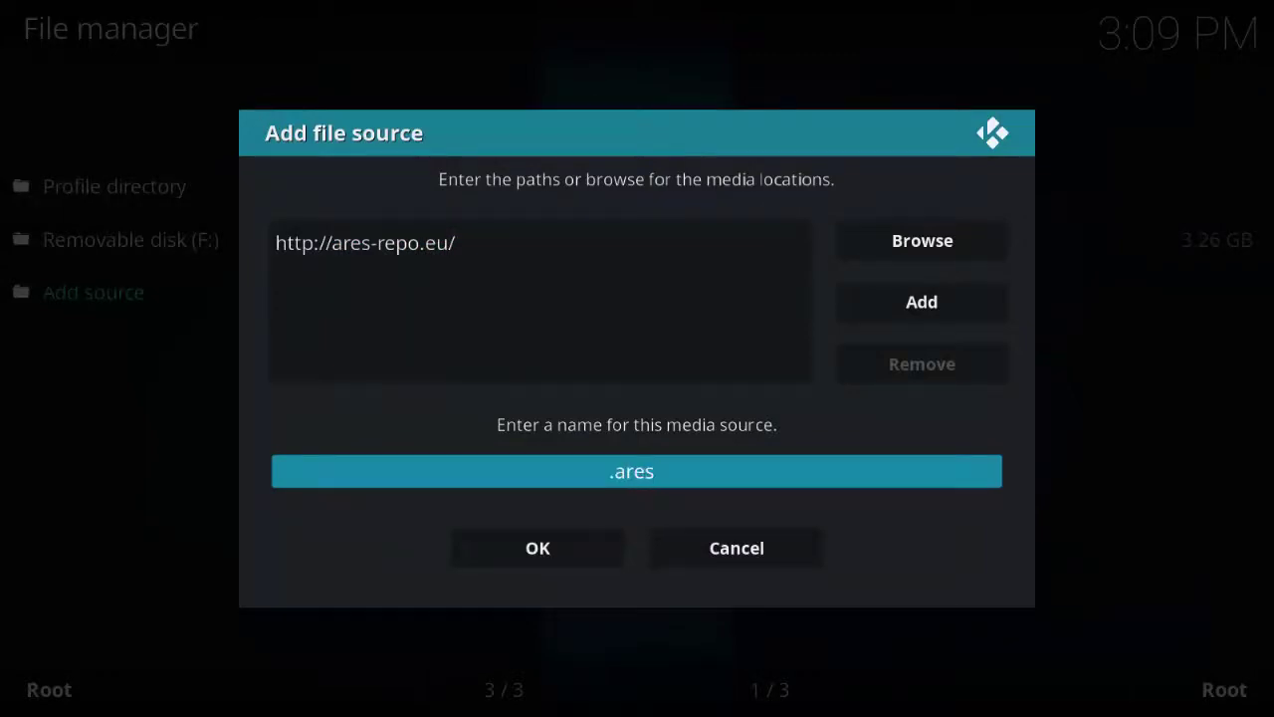
click(585, 553)
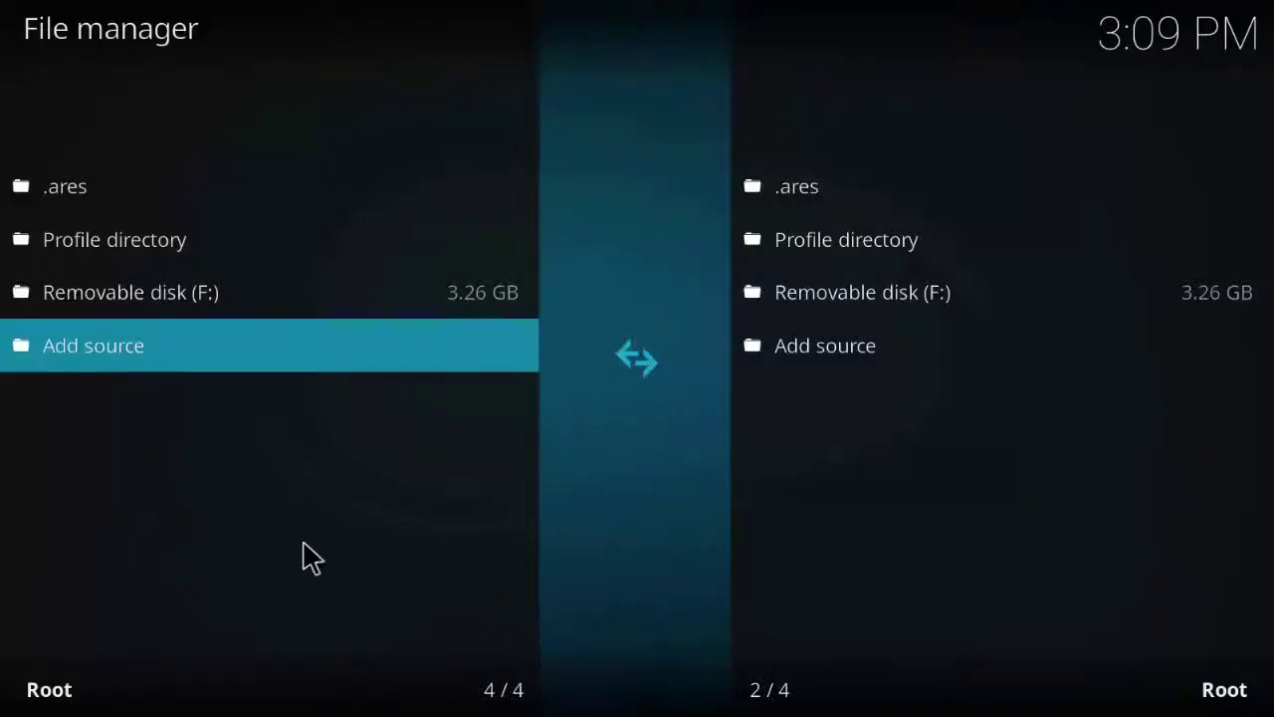
Install the add-on repository.aresproject-0.0.8.zip from the .ares source in the add-on browser.
key(Escape)
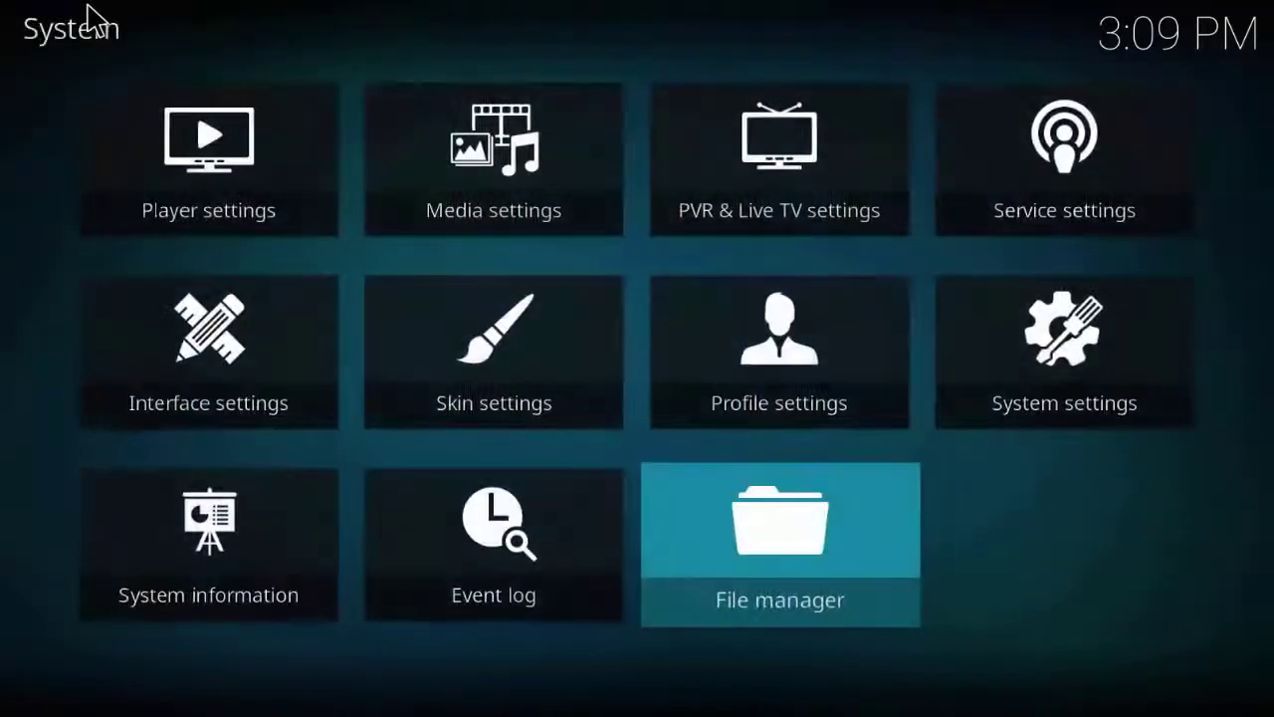
key(Escape)
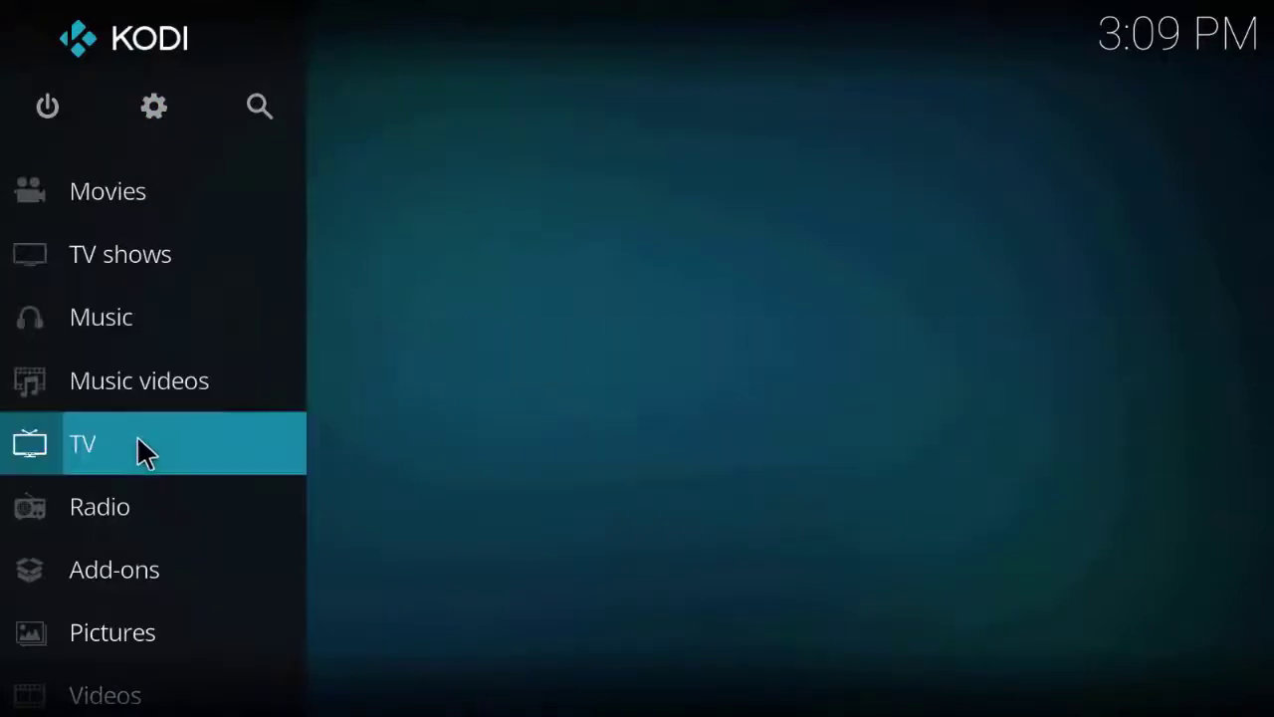
click(141, 565)
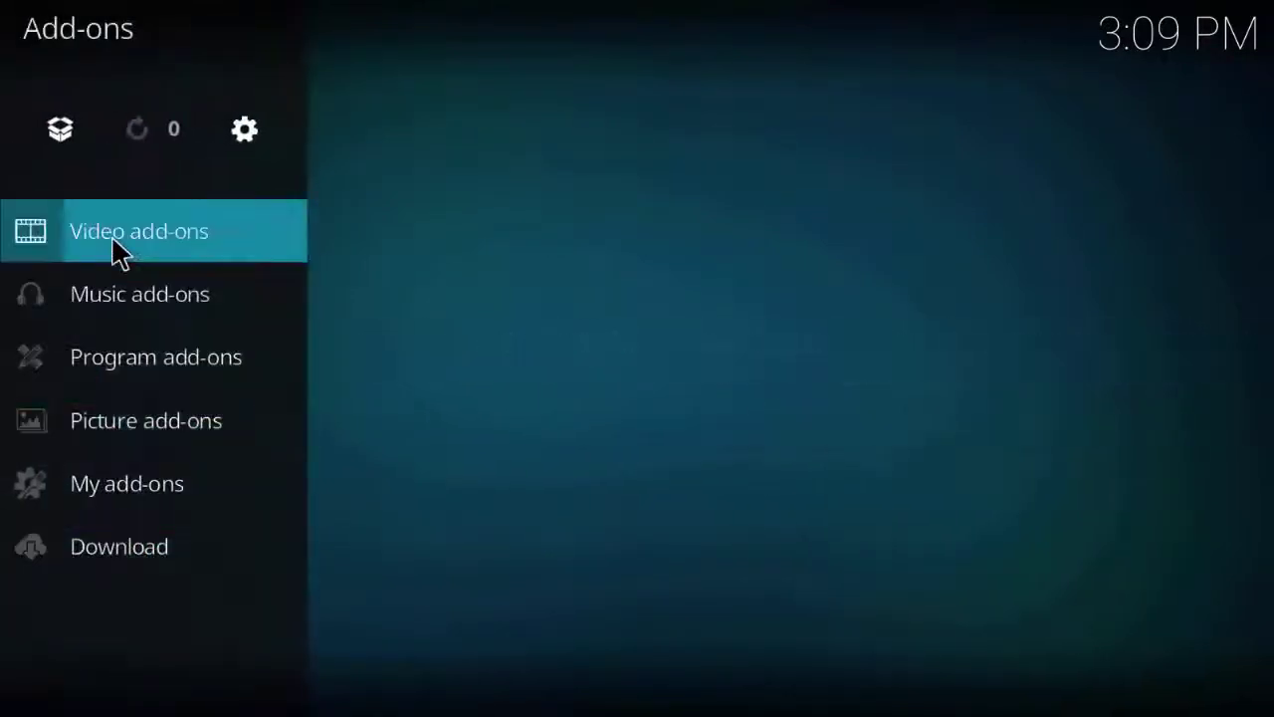
click(64, 124)
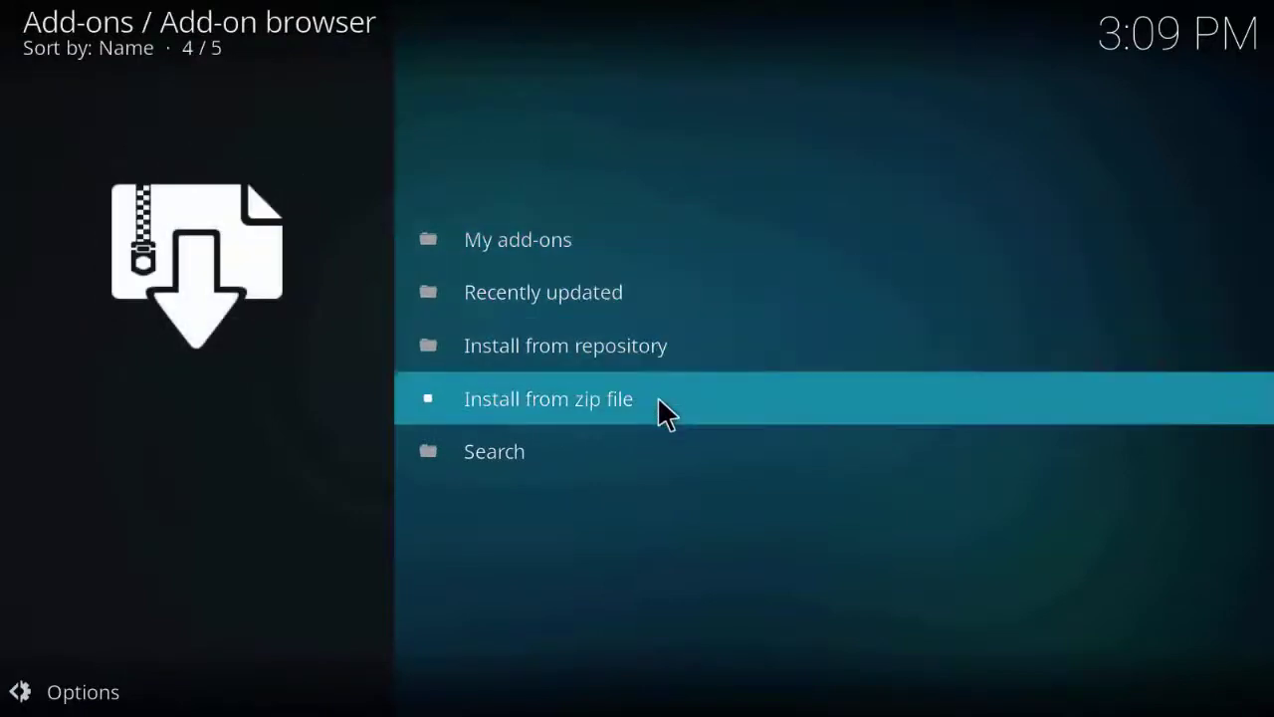
click(658, 398)
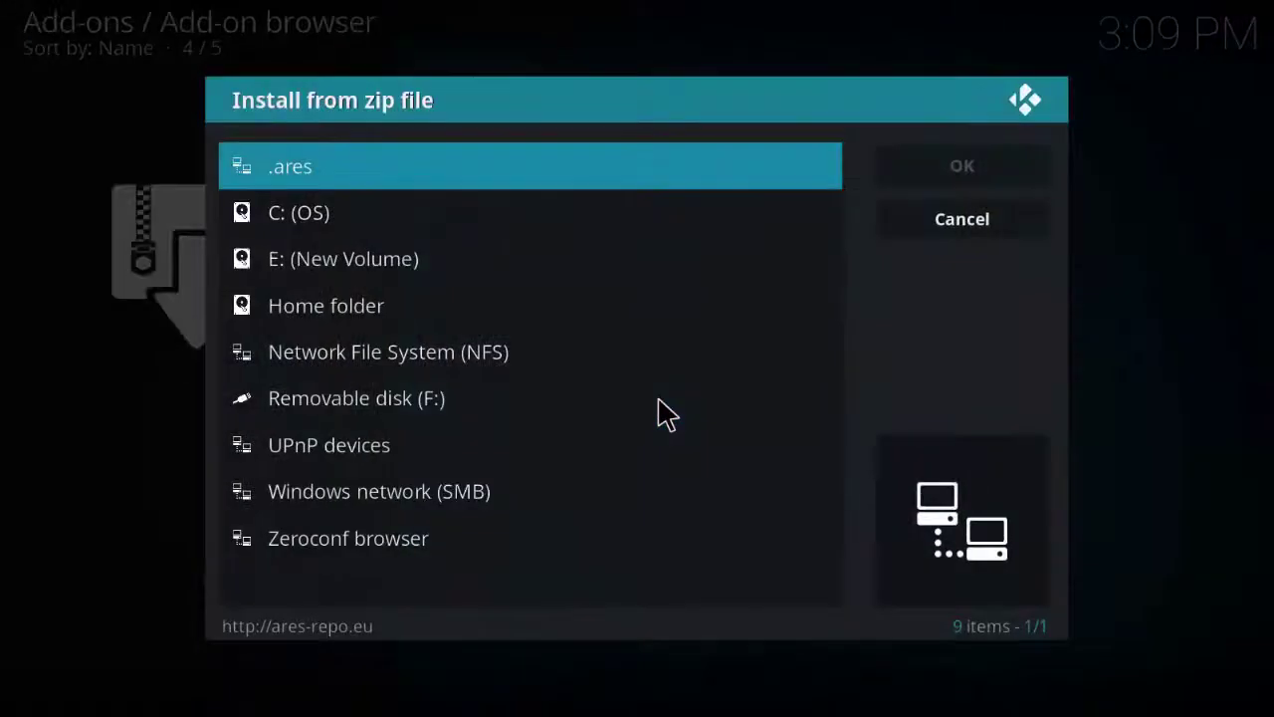
click(575, 169)
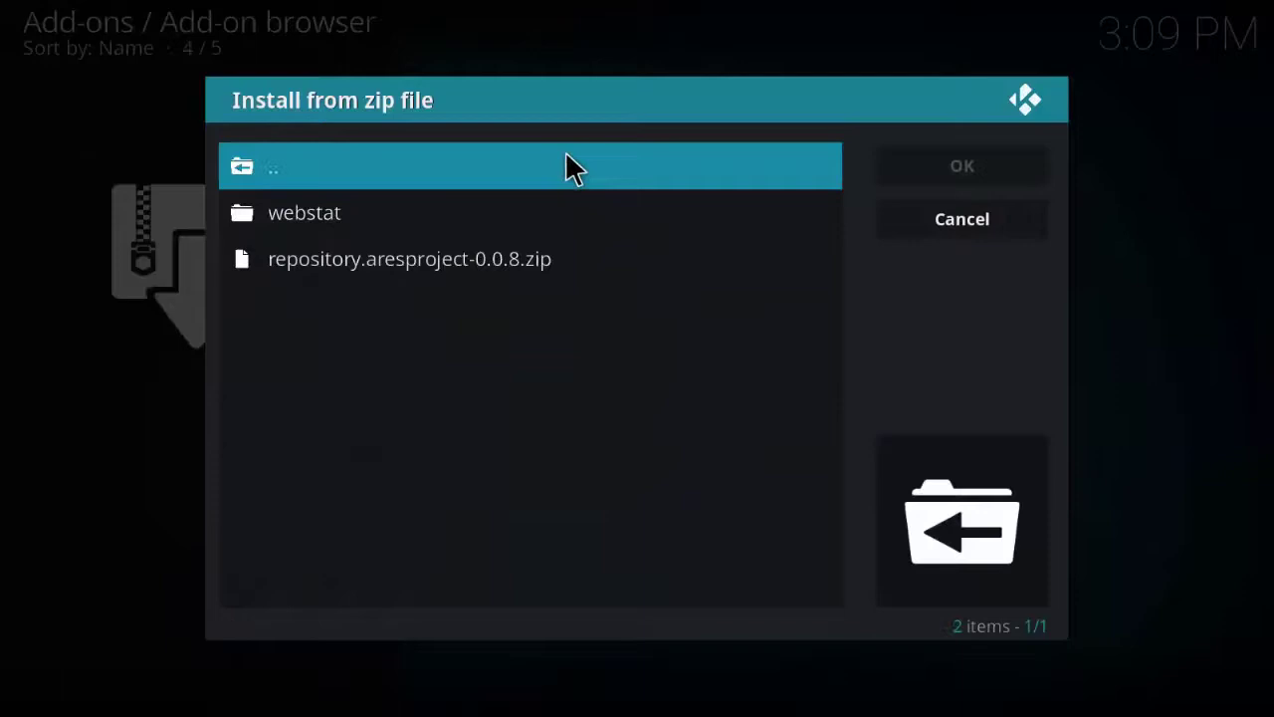
click(586, 262)
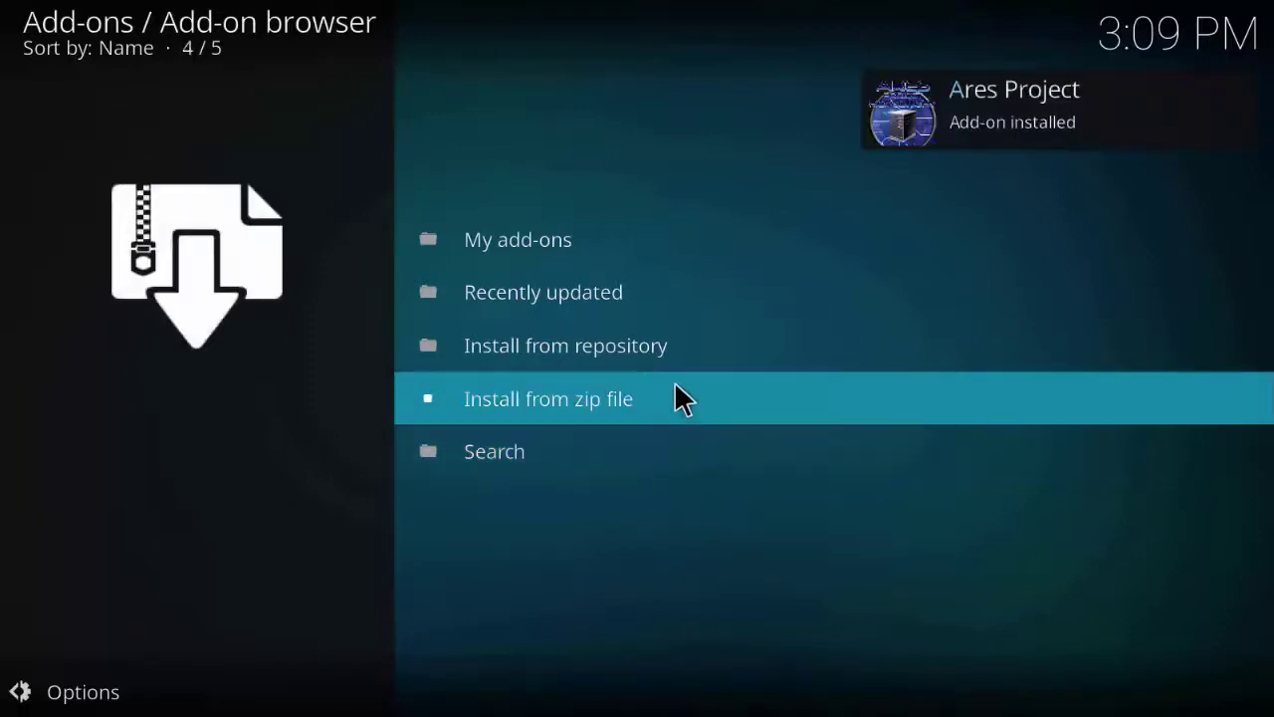
Install the Ares Wizard program add-on from the Ares Project repository.
click(682, 365)
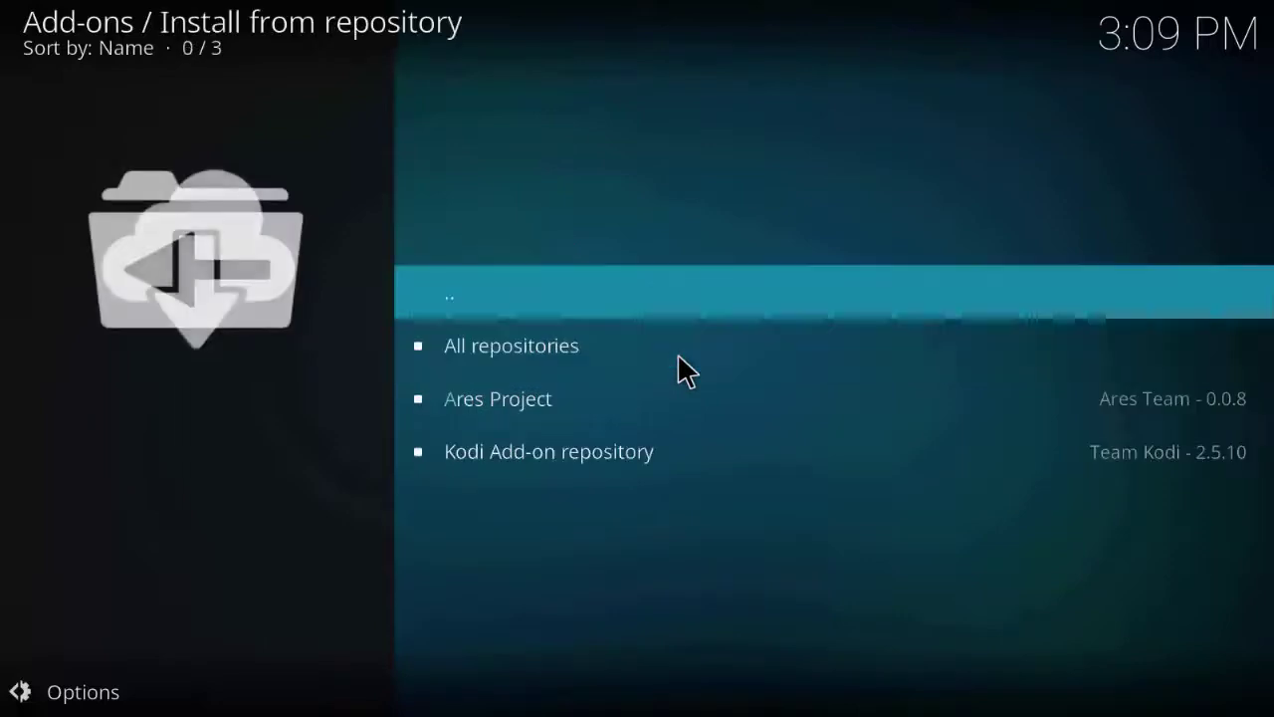
click(692, 403)
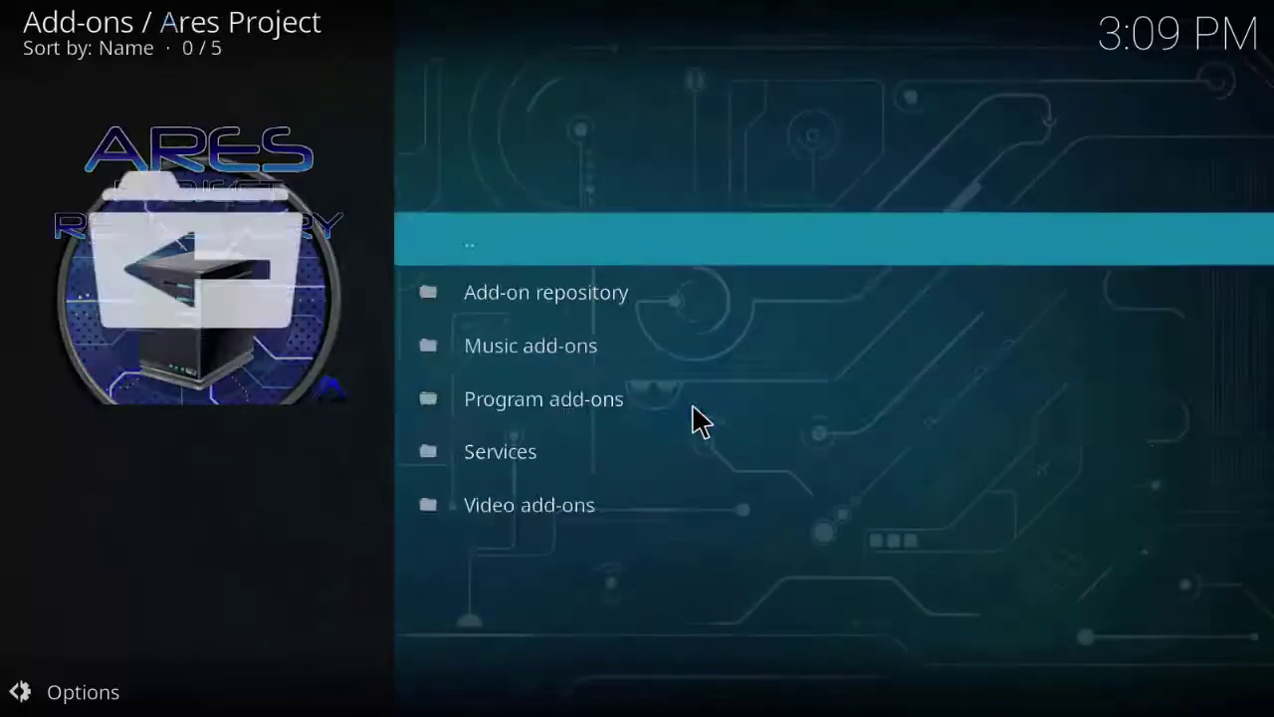
click(618, 398)
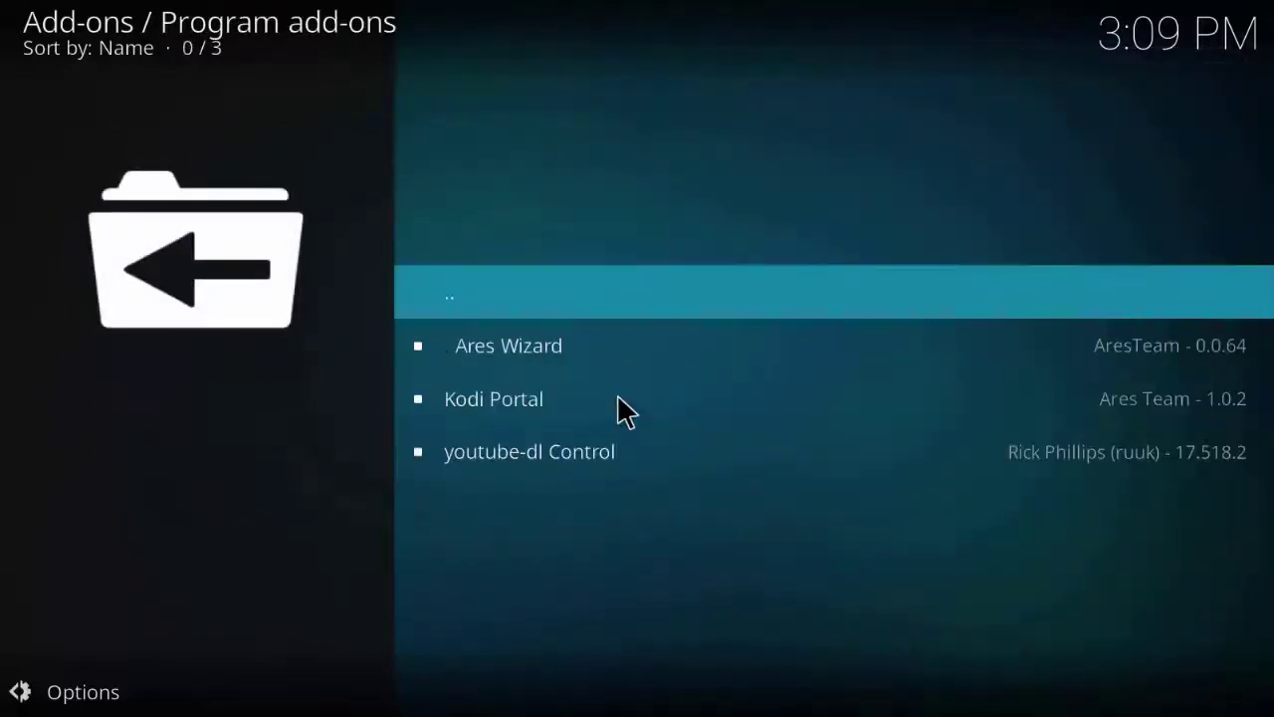
click(631, 365)
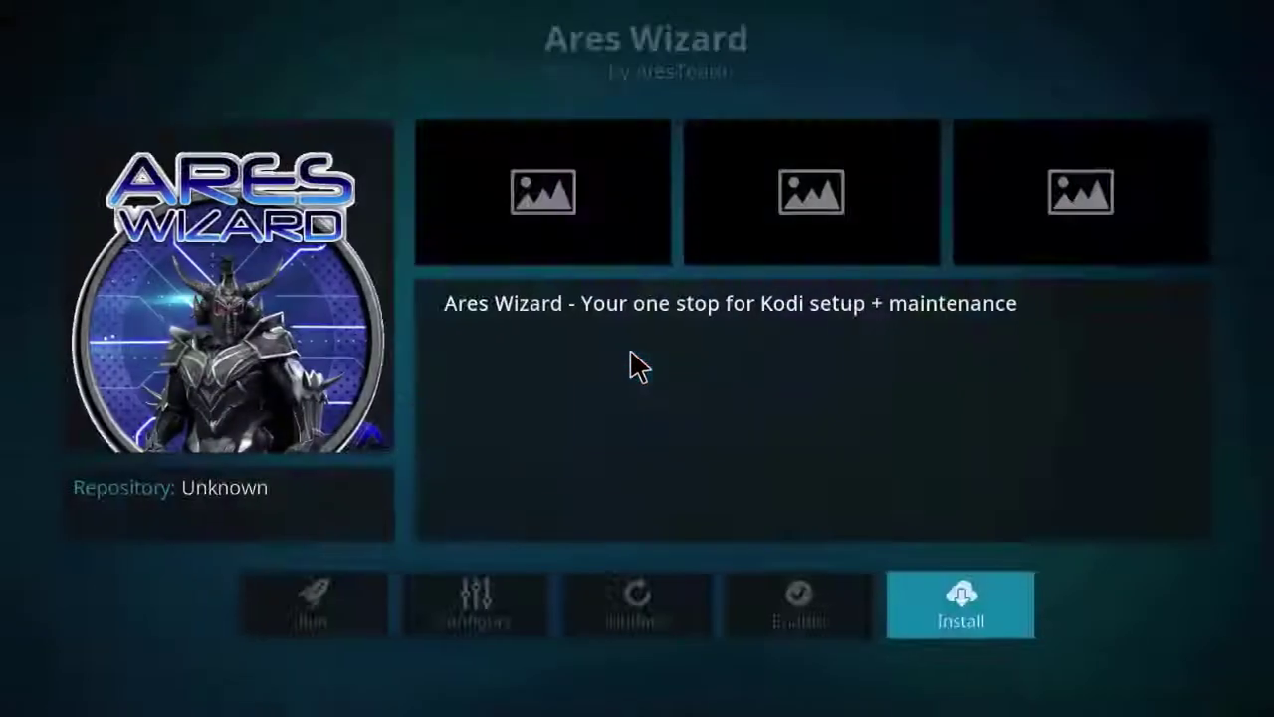
click(944, 601)
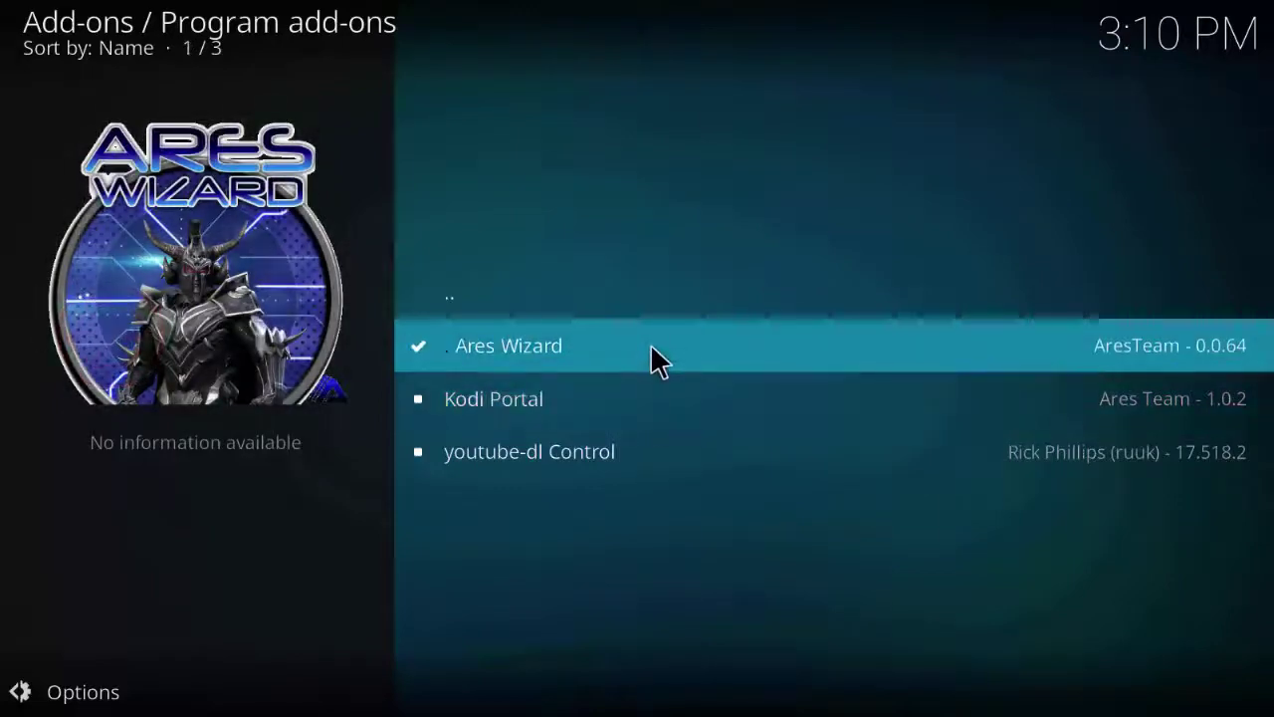
Launch Ares Wizard and list its video addons.
click(650, 345)
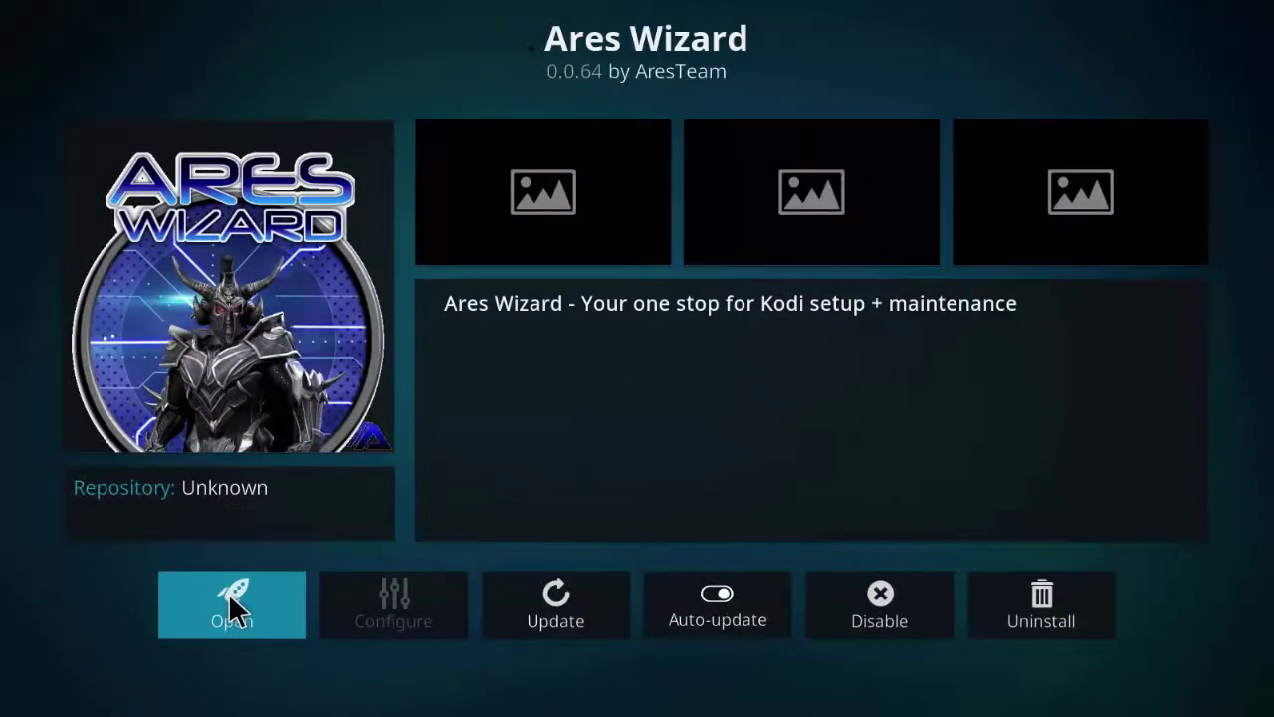
click(230, 596)
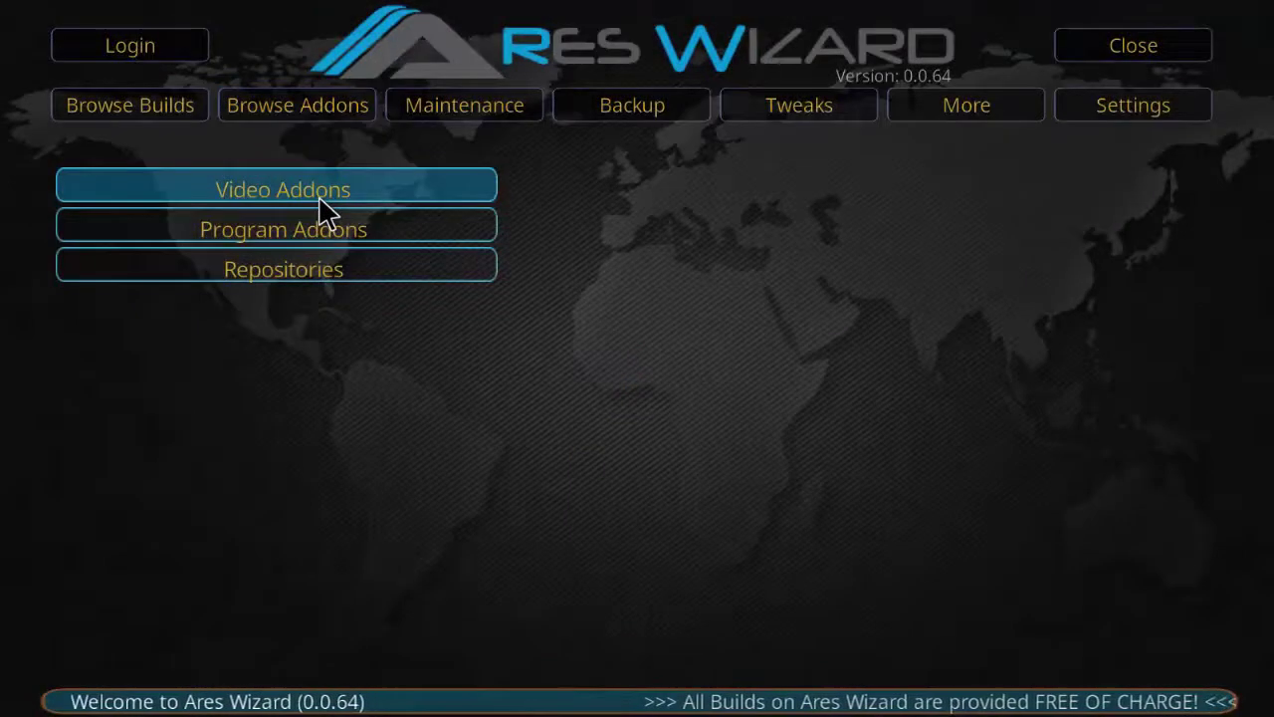
click(328, 212)
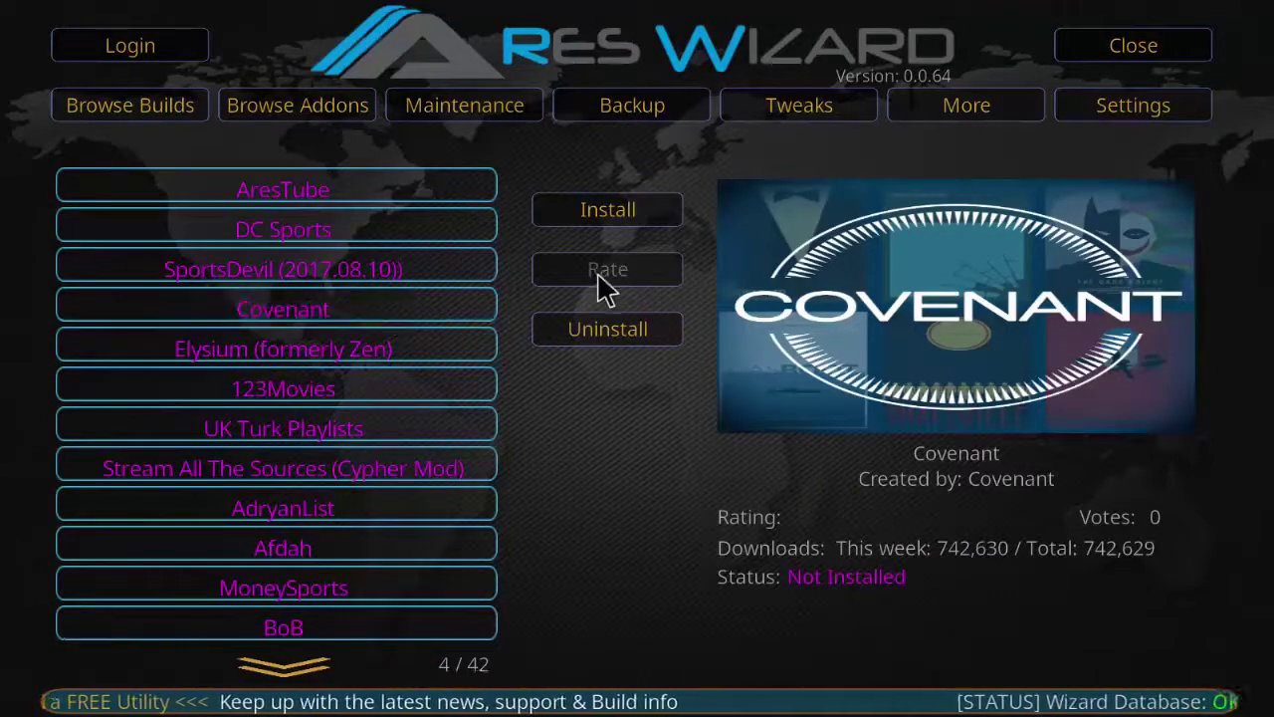
Try to install the Covenant addon, accepting the alternative download method and the installation of its missing repository.
click(656, 221)
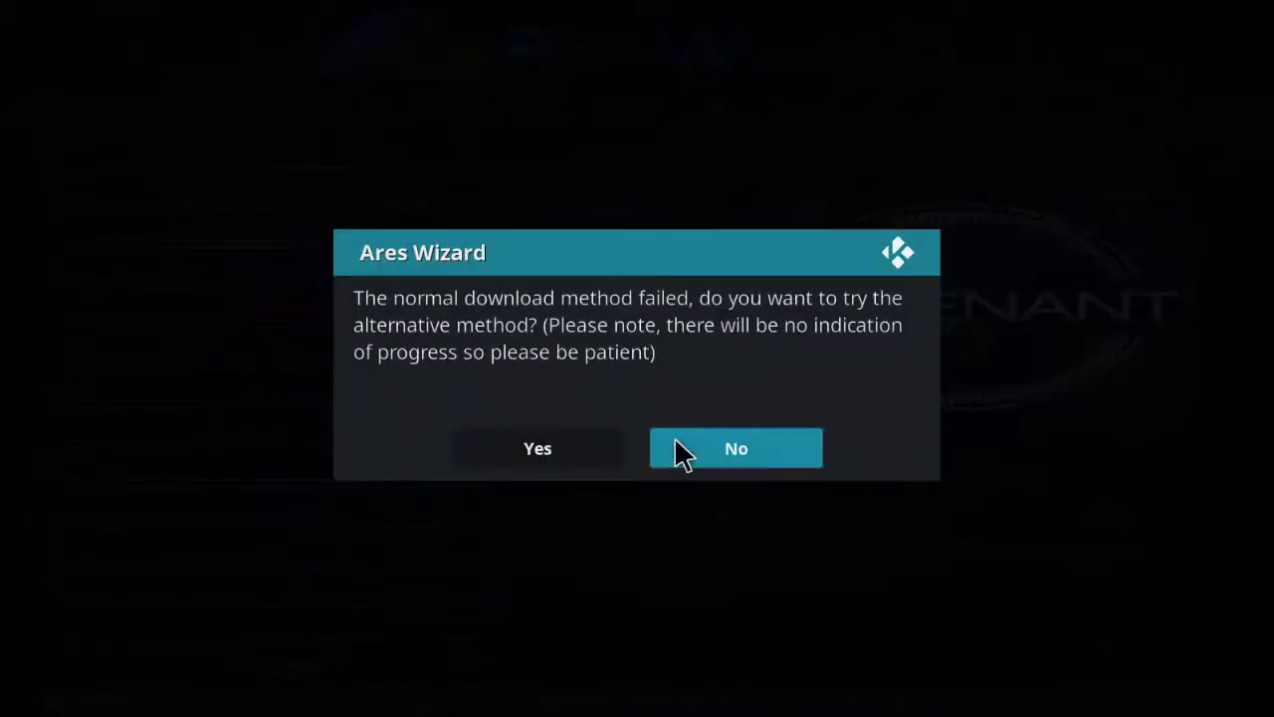
click(577, 449)
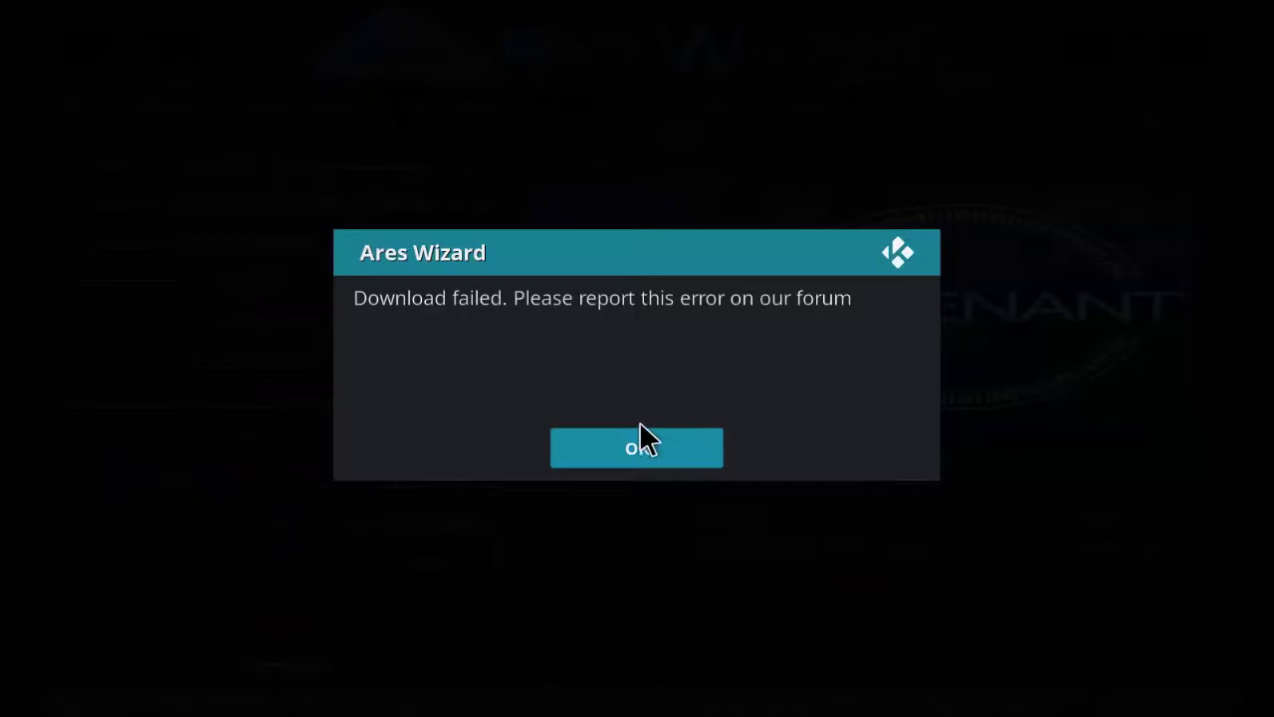
click(642, 441)
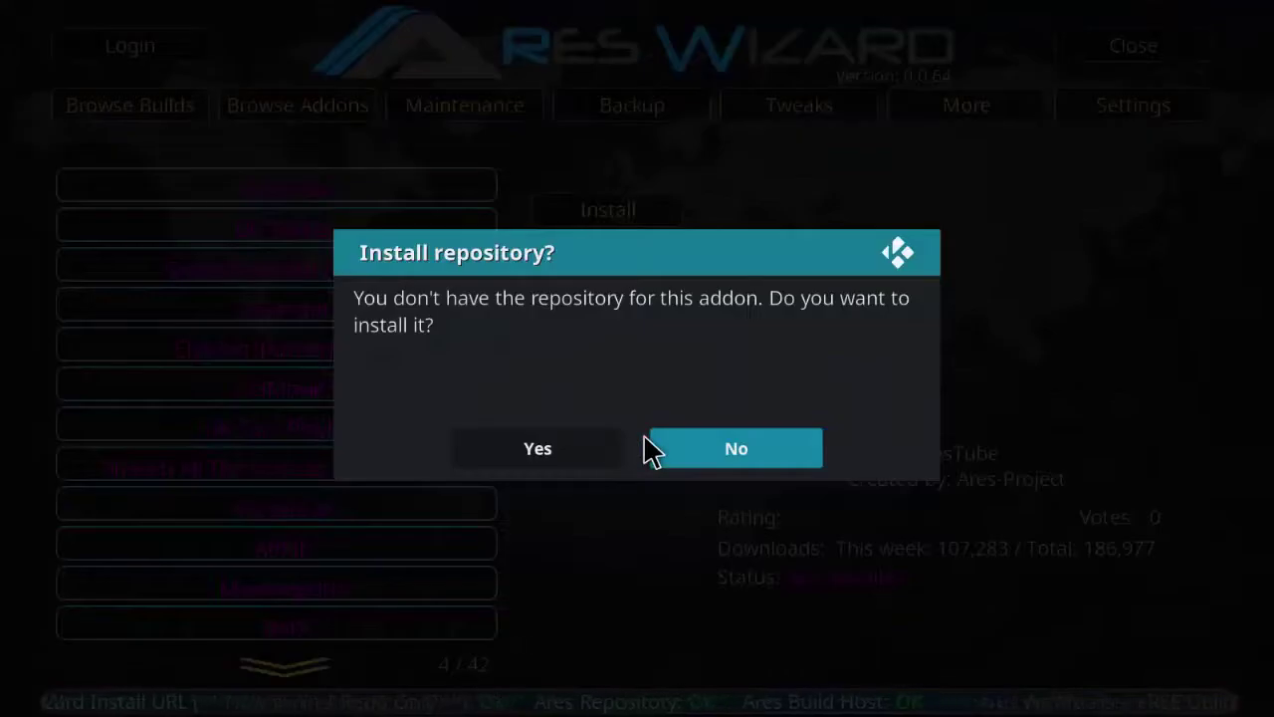
click(607, 456)
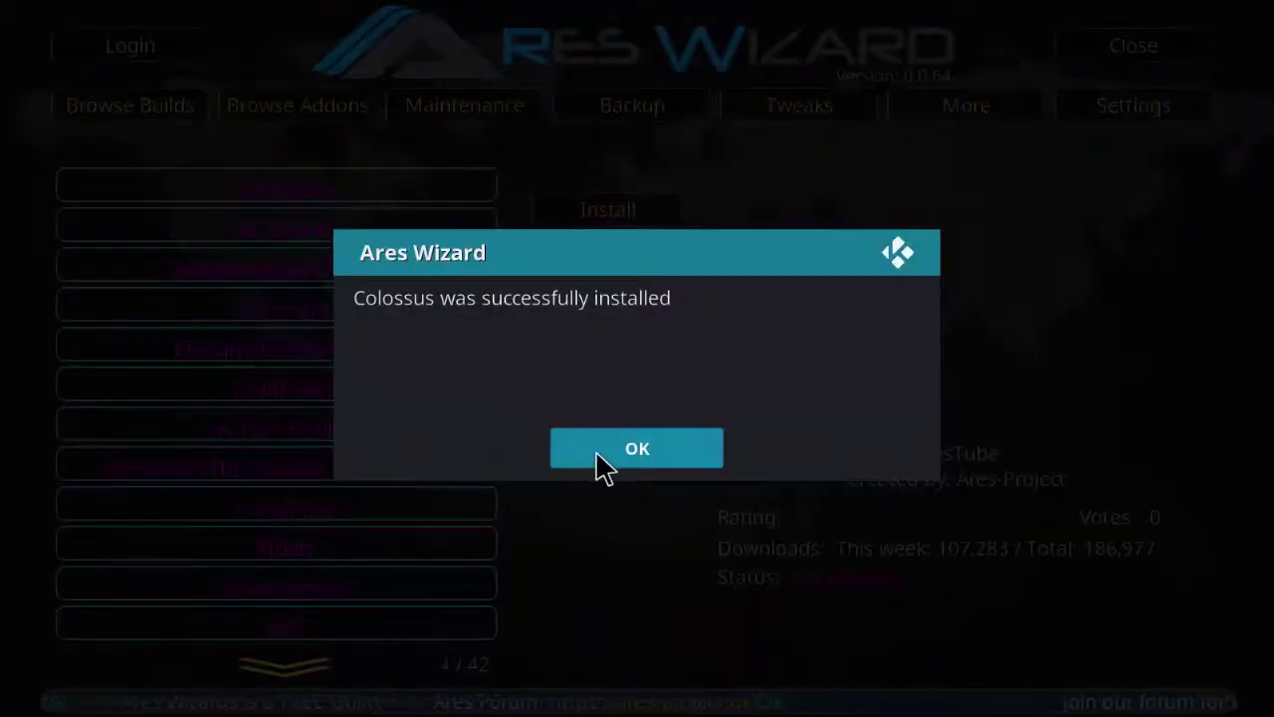
click(596, 450)
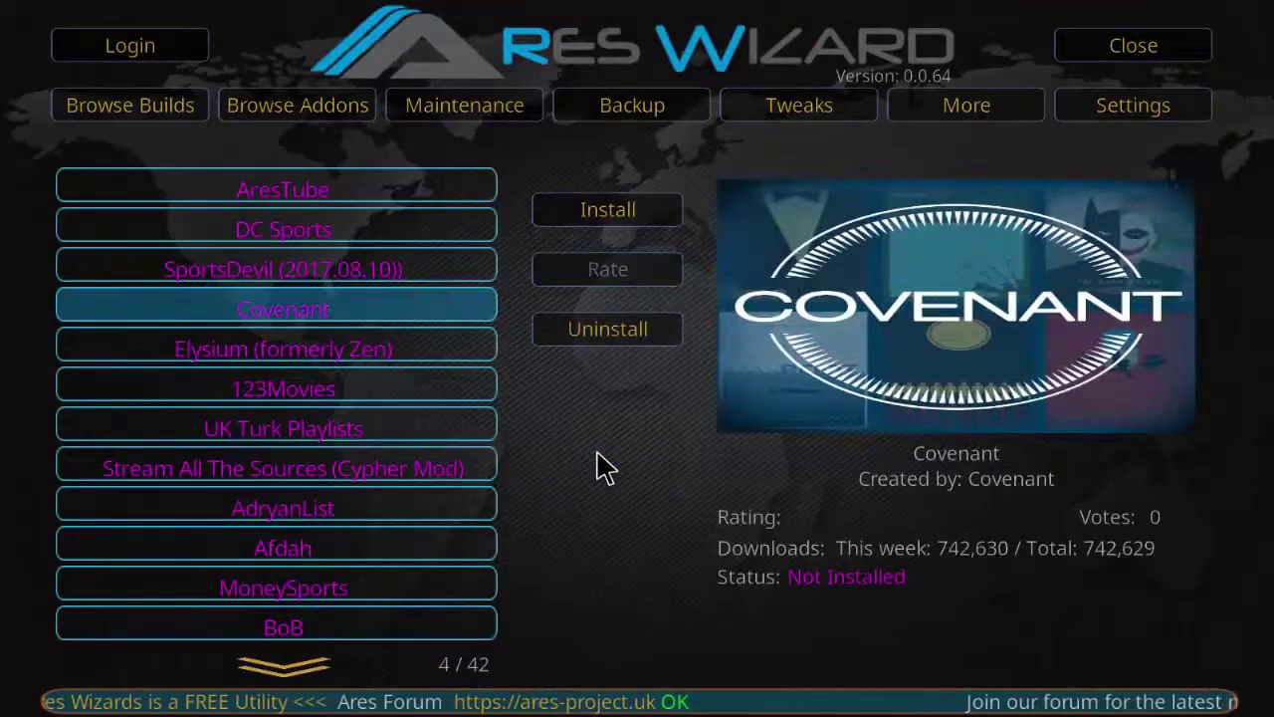
Close Ares Wizard, decline the competition offer and return to the Add-ons entry on the home screen.
click(1171, 46)
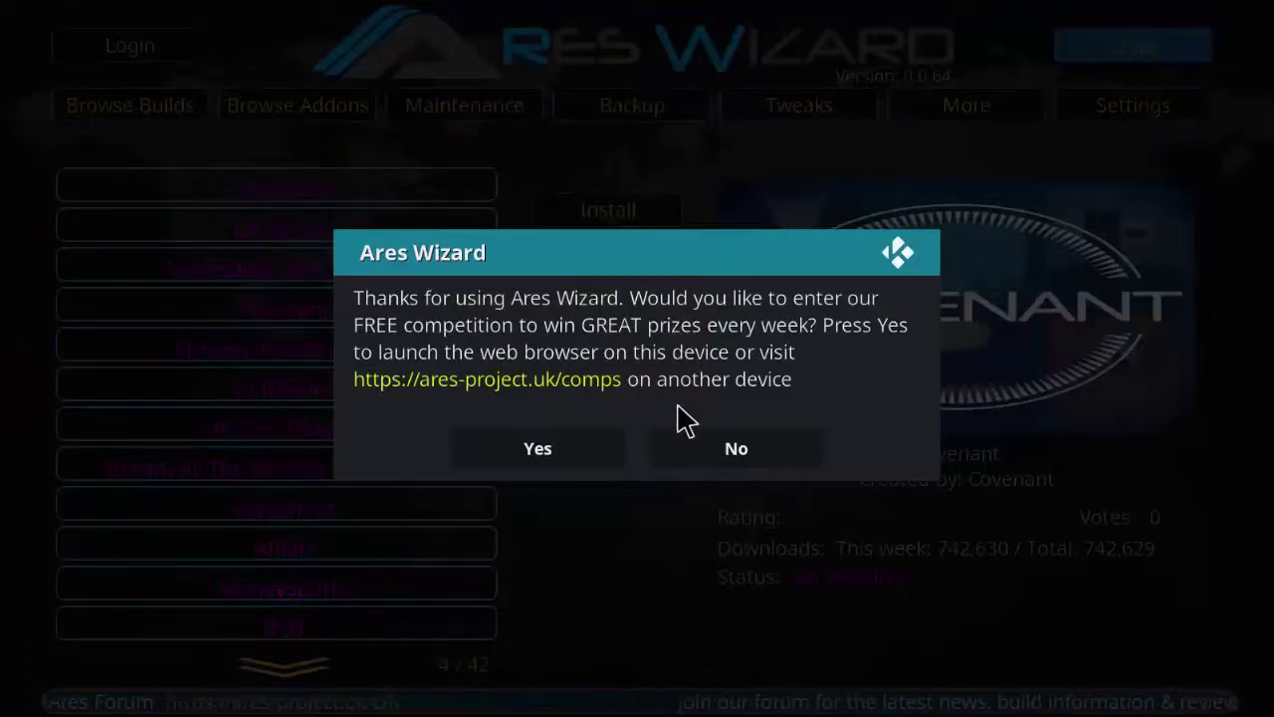
click(724, 435)
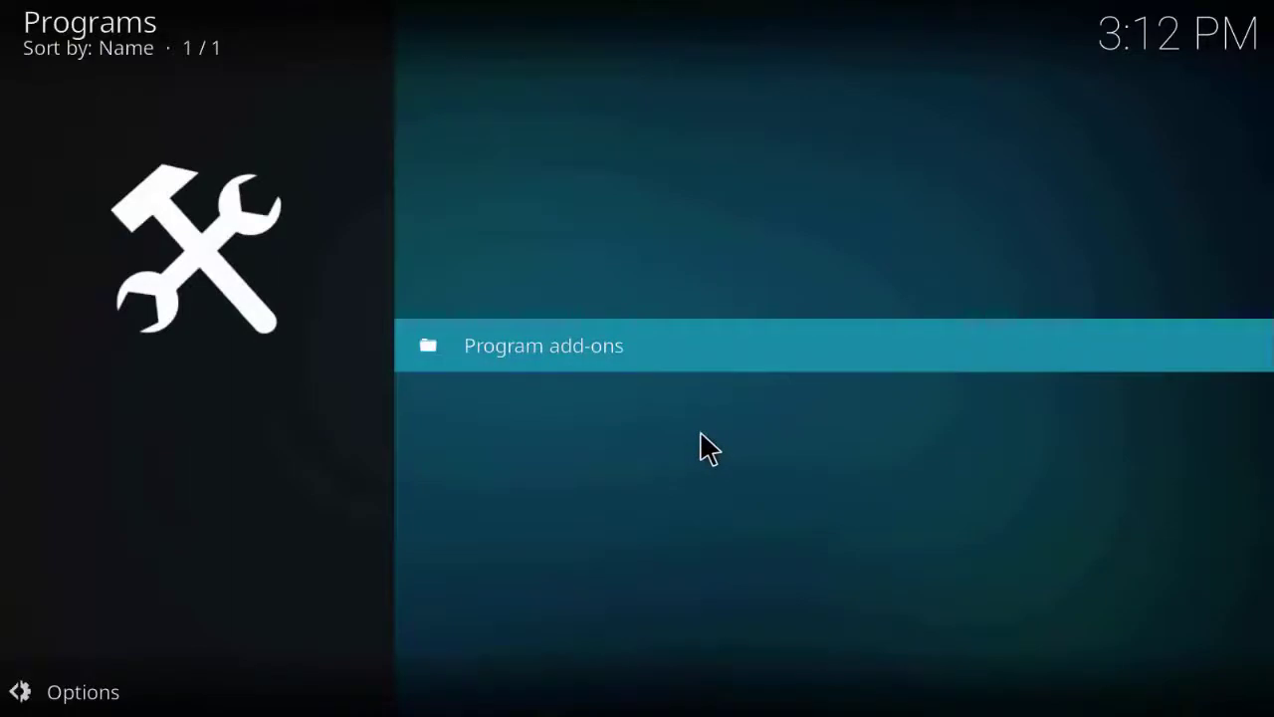
key(Return)
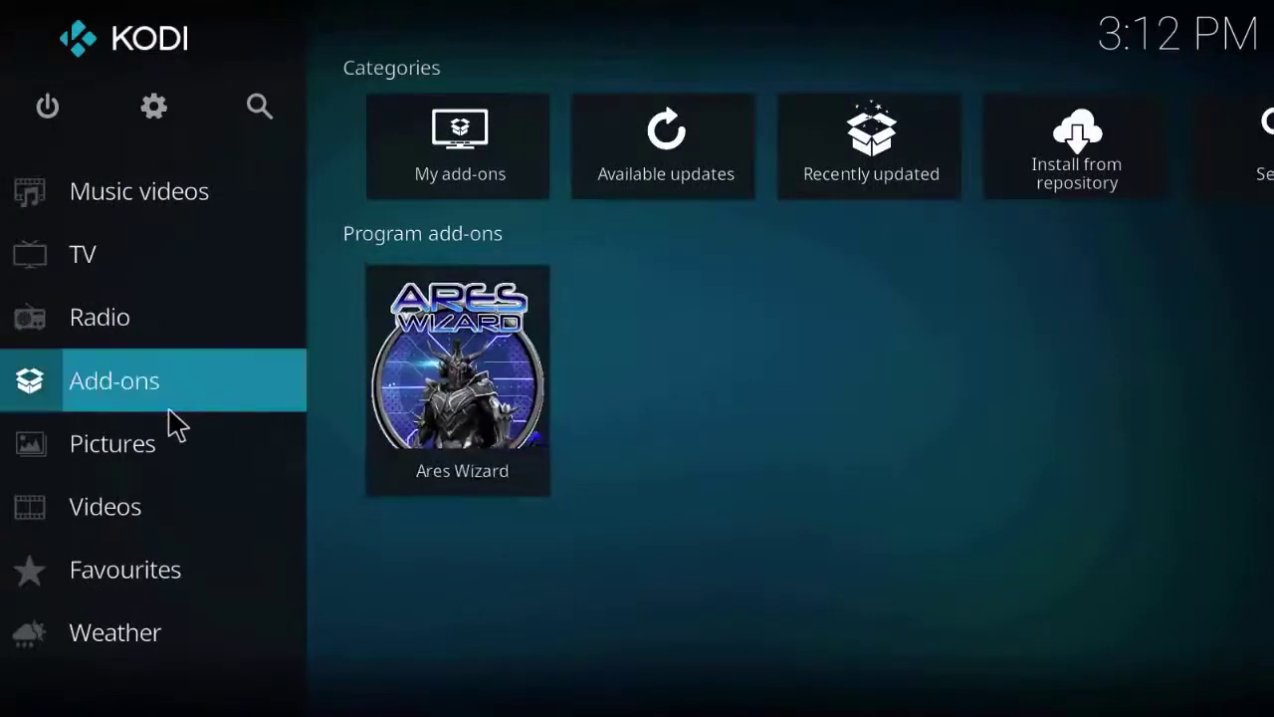
Install the Covenant video add-on from the Colossus Repository.
click(199, 395)
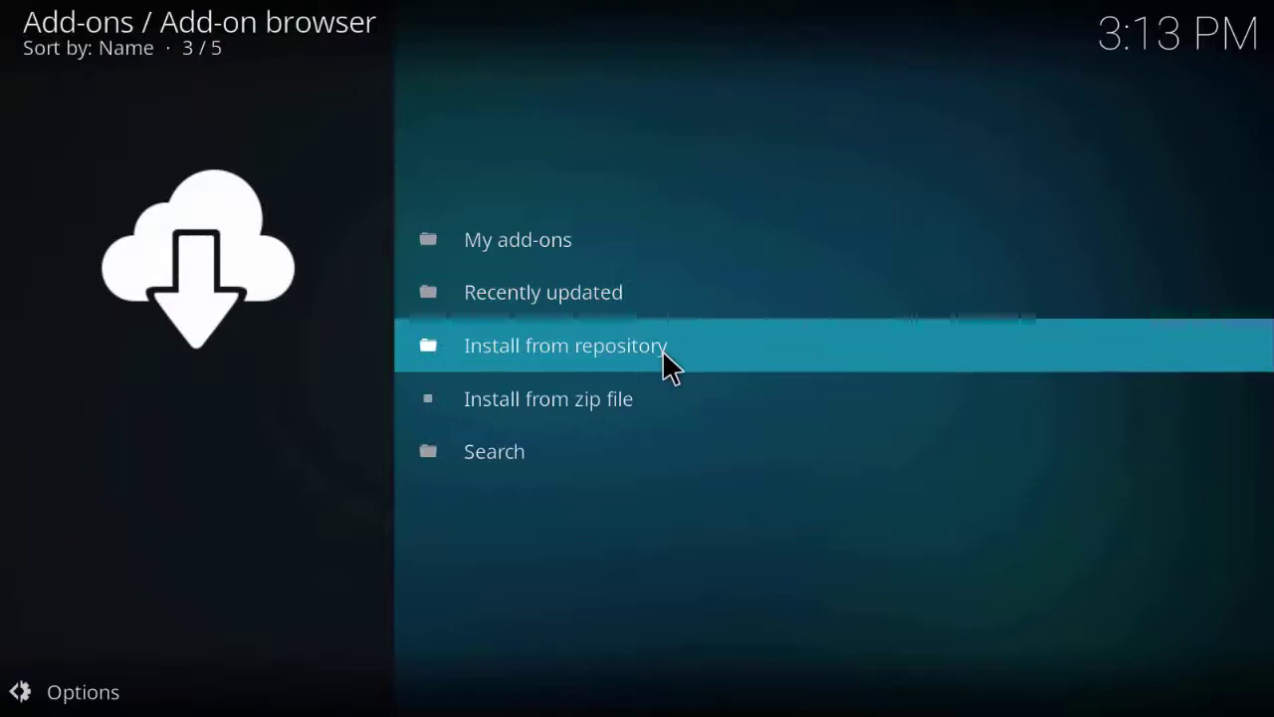
click(663, 350)
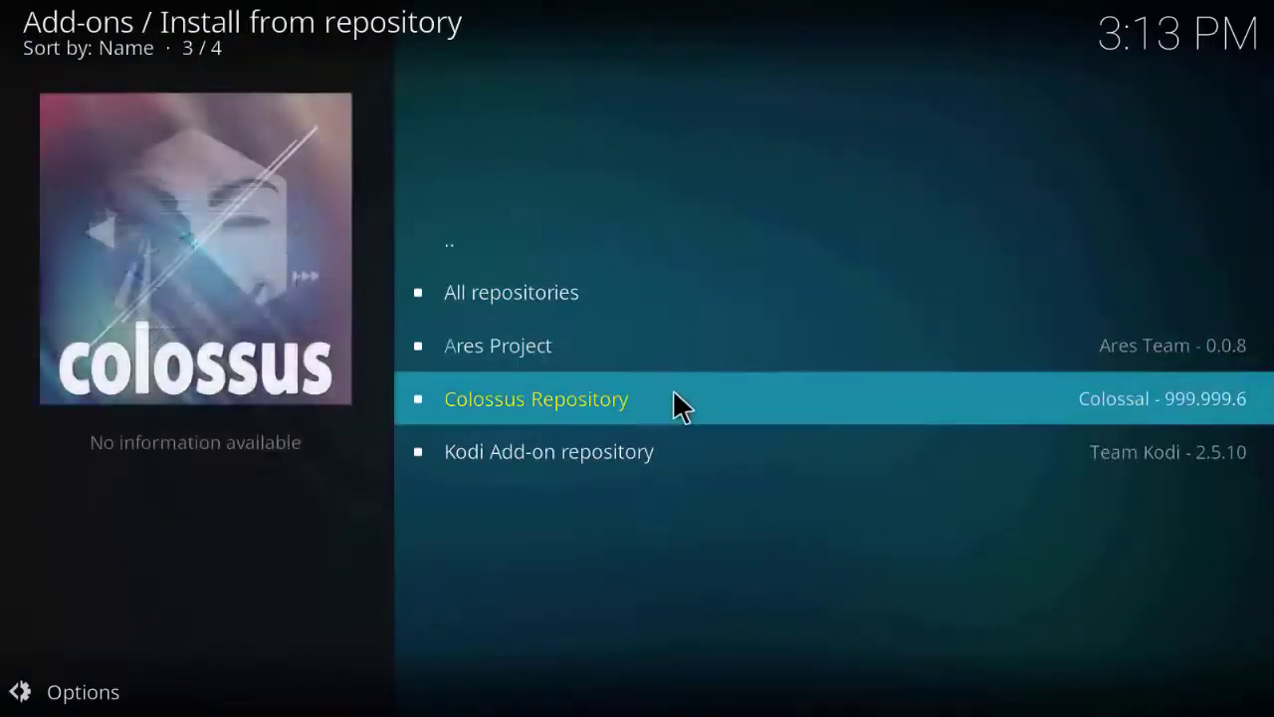
click(673, 397)
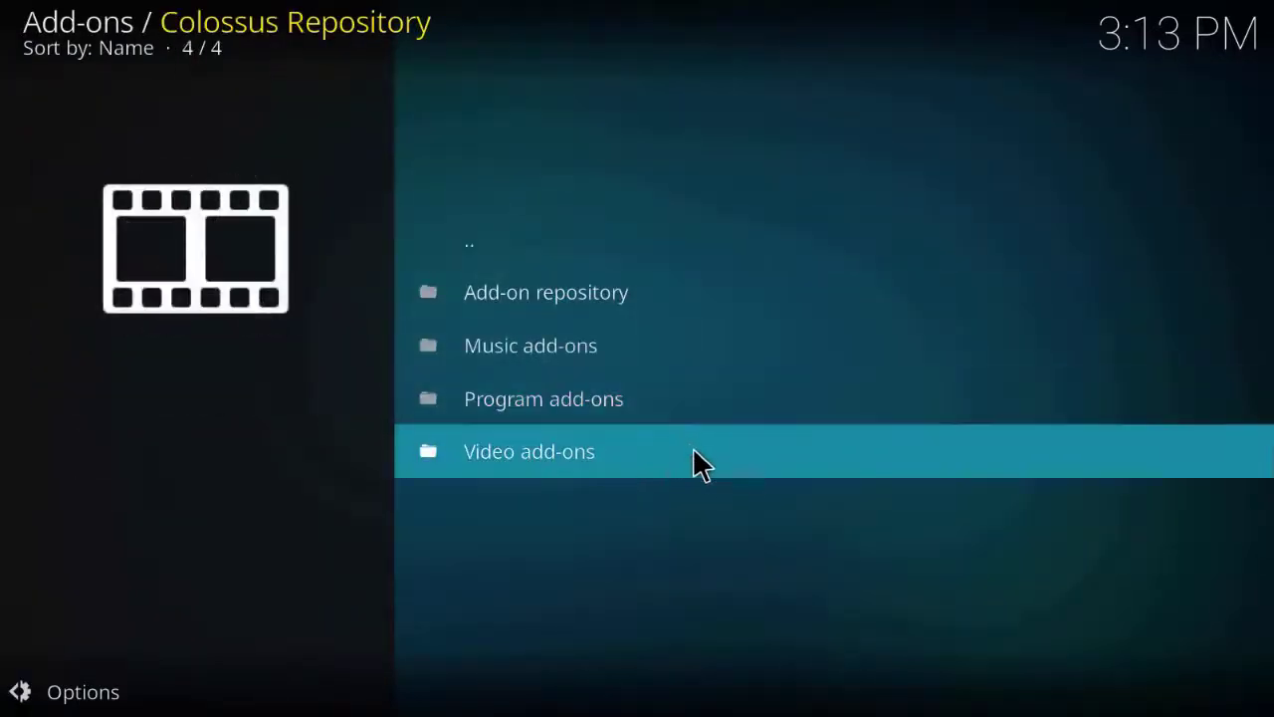
click(695, 453)
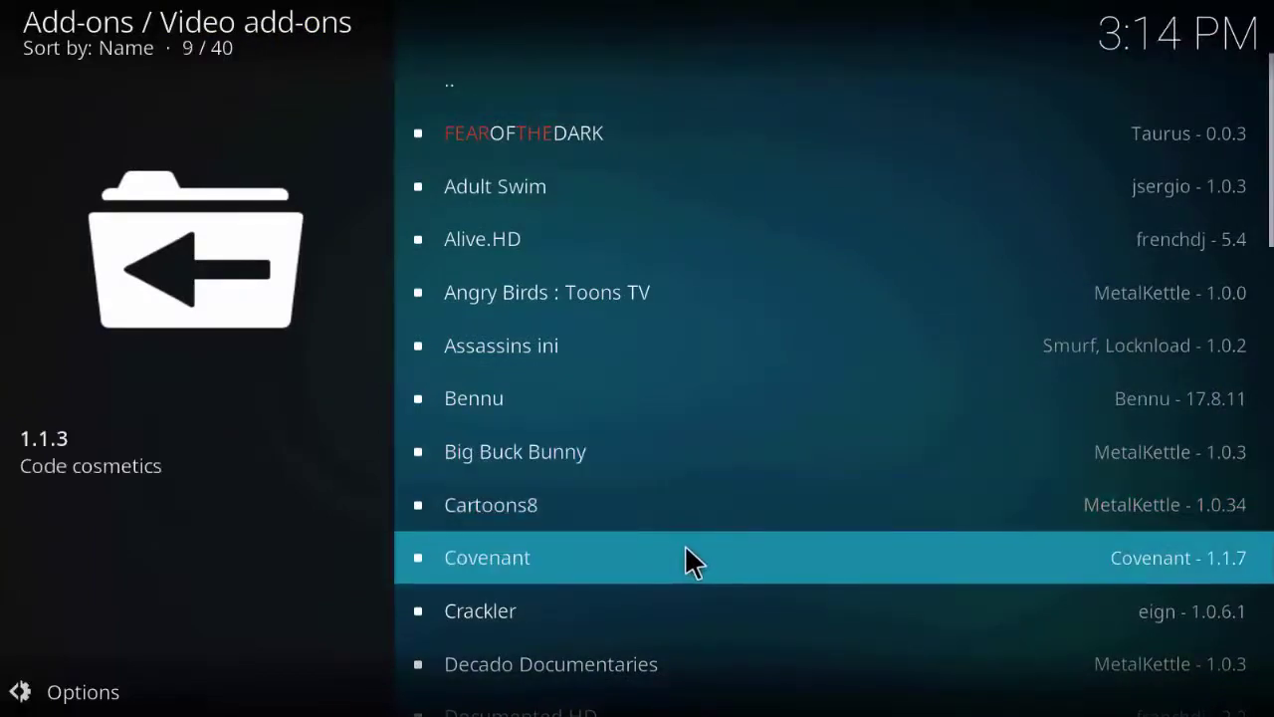
click(686, 547)
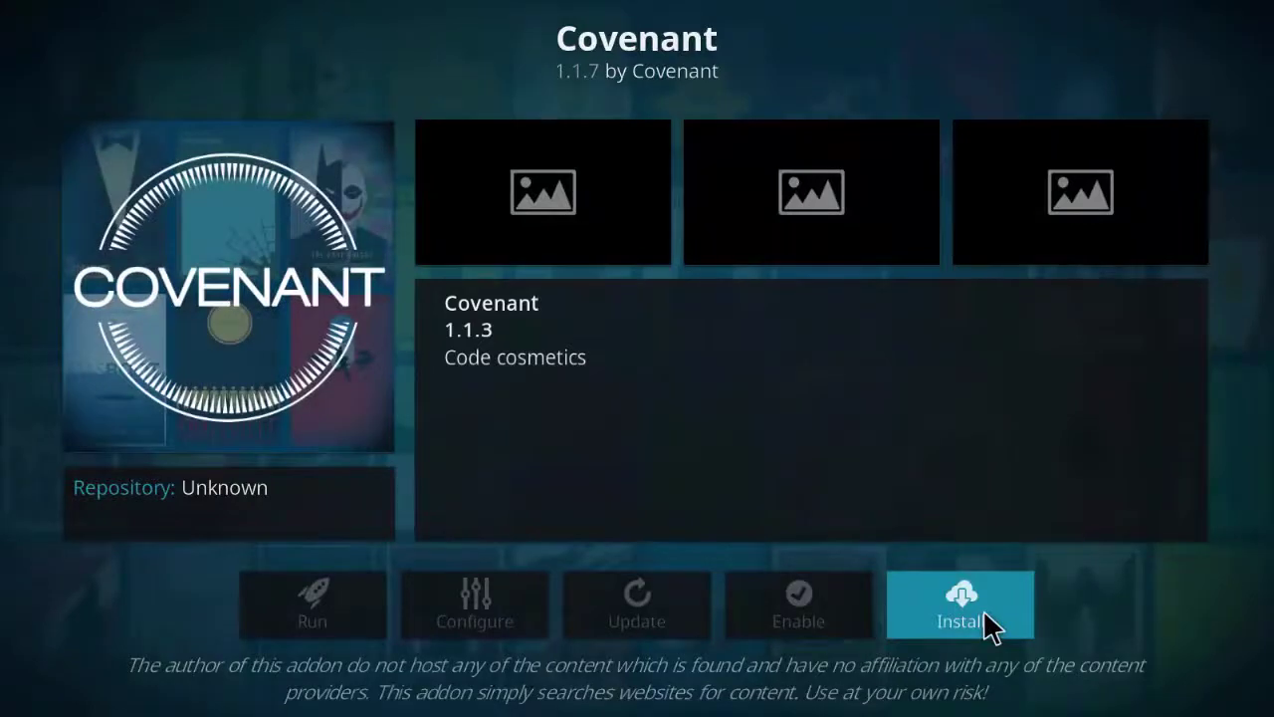
click(959, 604)
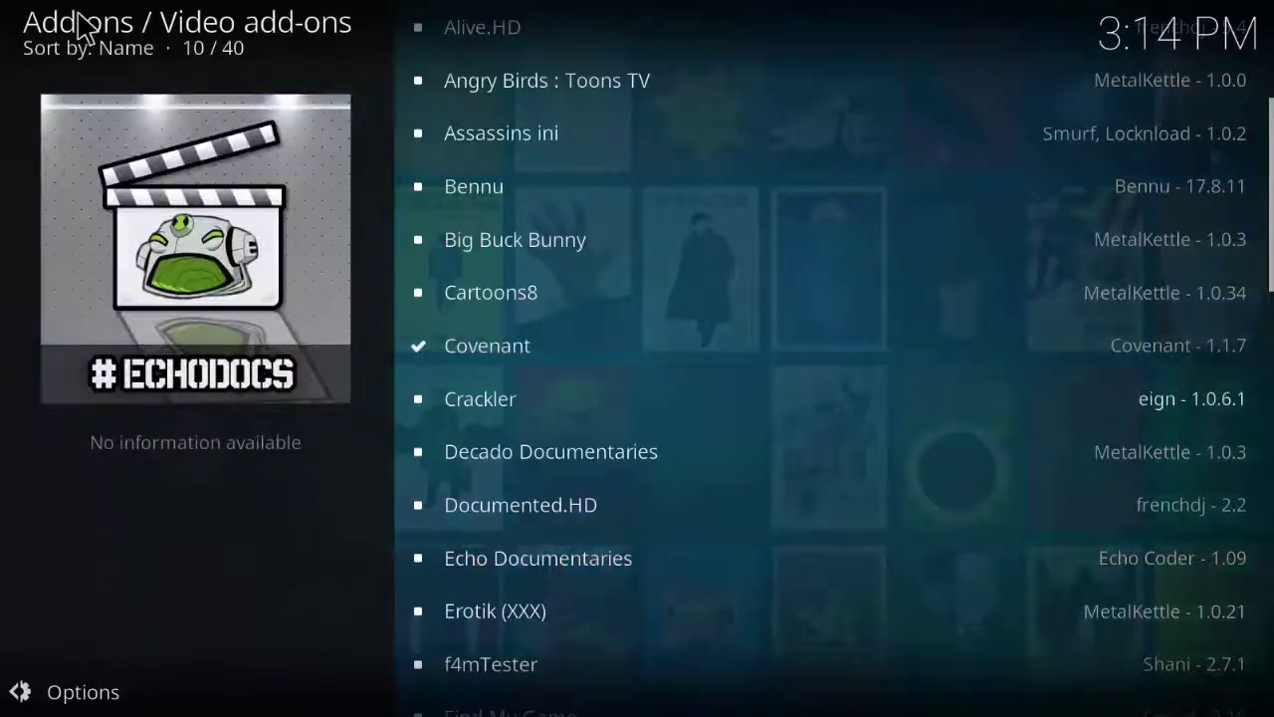
Leave the repository listings, return to the home screen and open the Covenant video add-on.
key(BackSpace)
key(BackSpace)
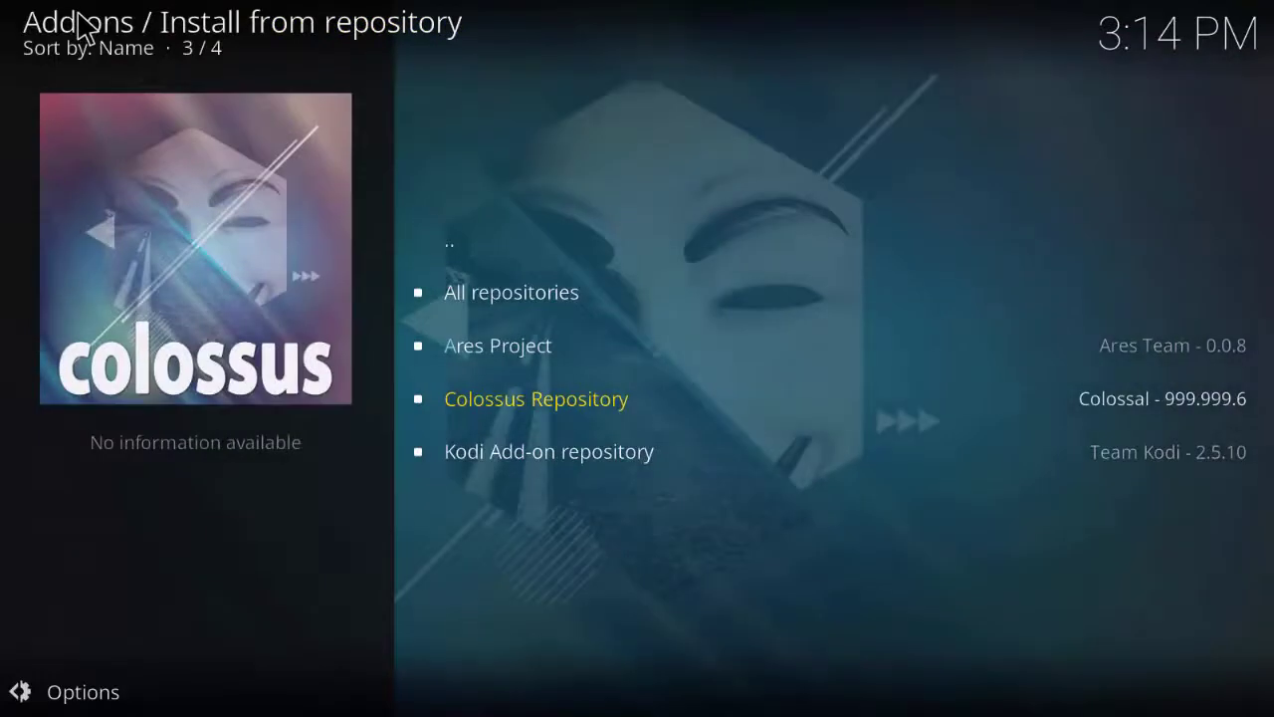
key(BackSpace)
key(BackSpace)
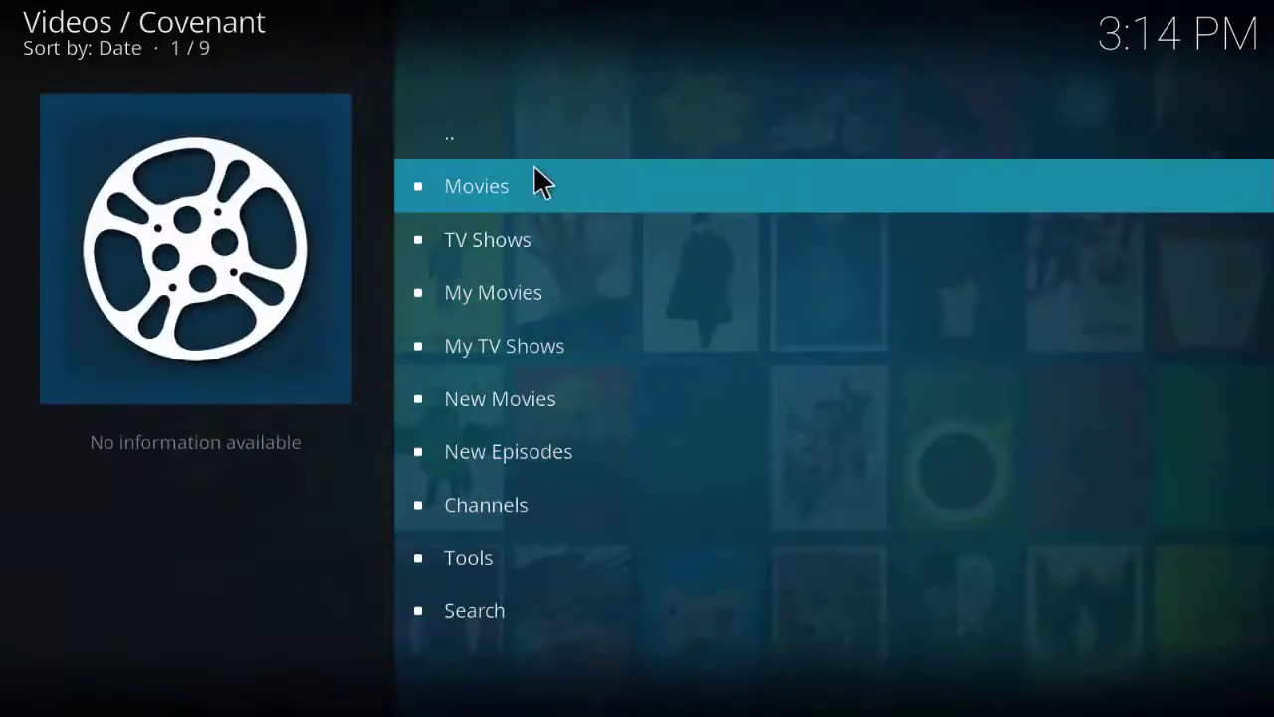
Browse the Most Popular list under Movies in Covenant, and the Most Popular list under TV Shows.
click(534, 167)
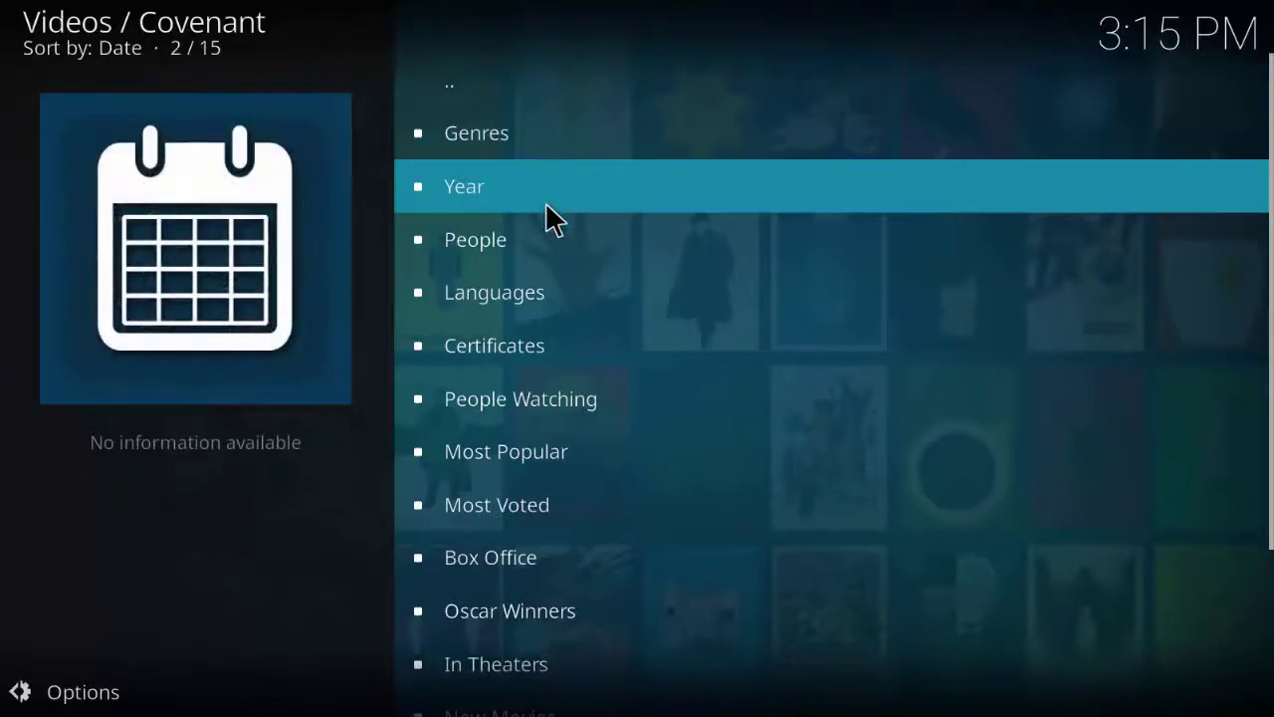
click(570, 455)
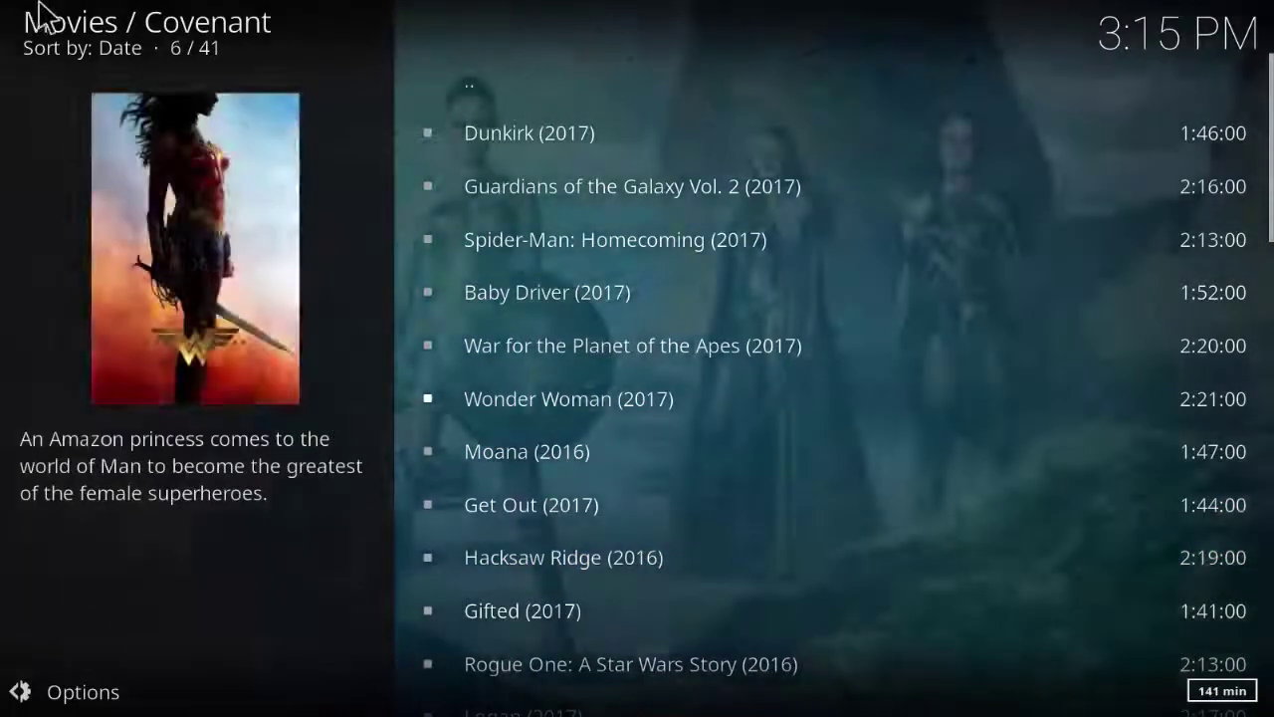
right_click(50, 15)
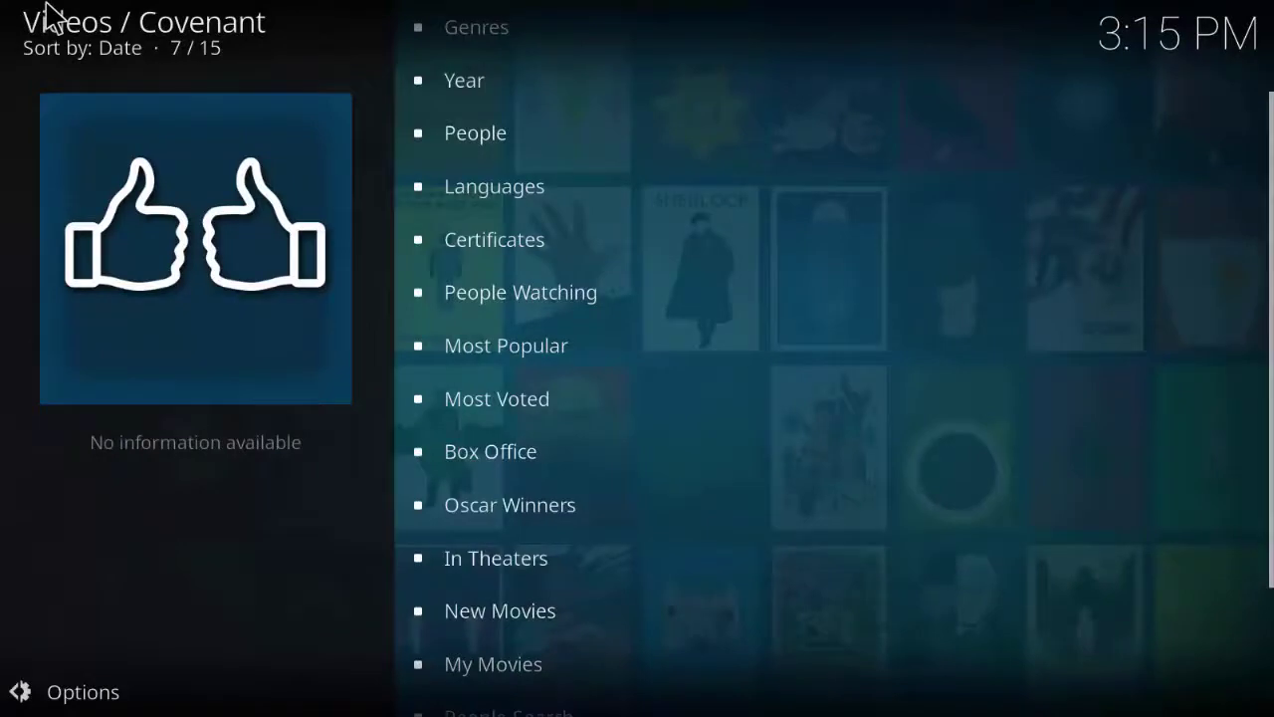
right_click(50, 15)
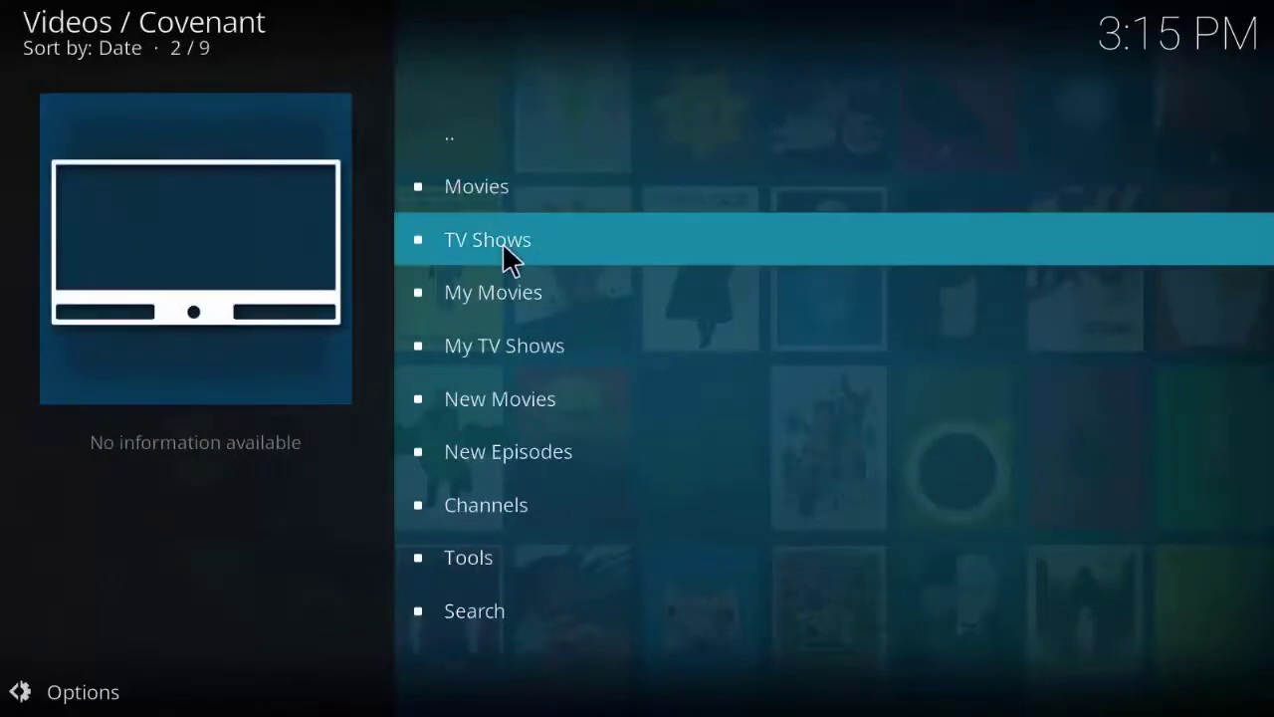
click(502, 241)
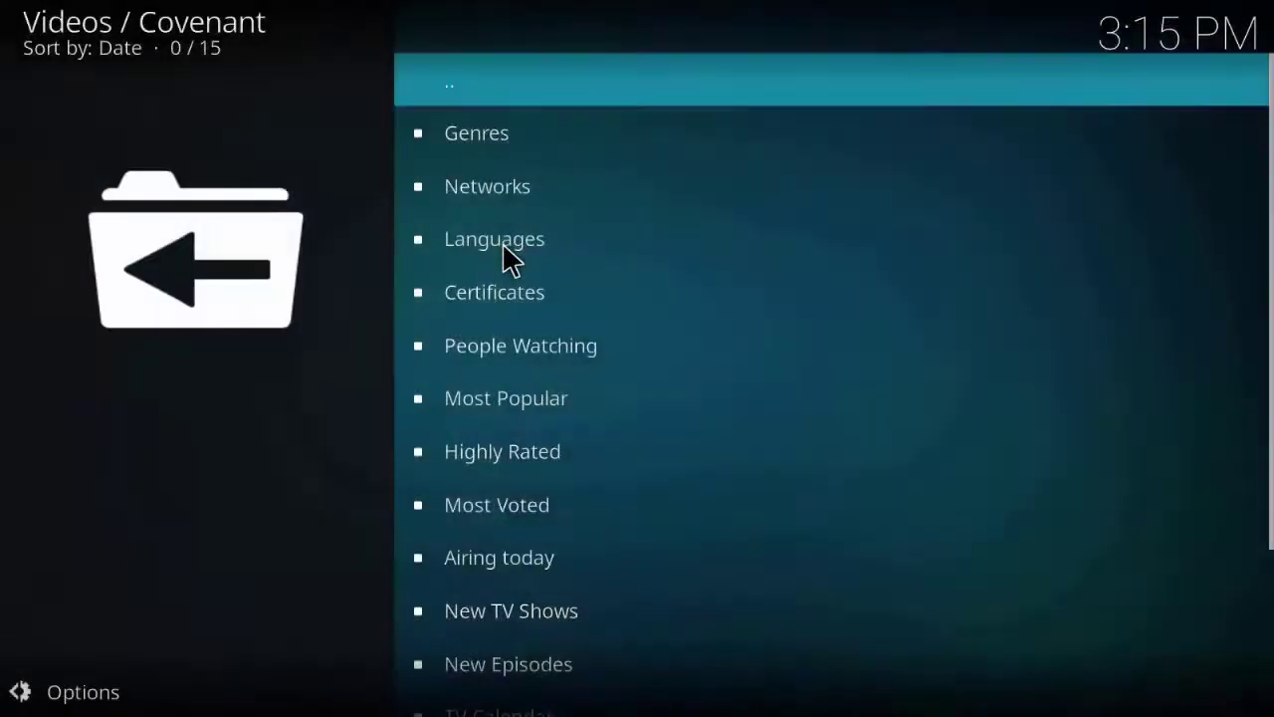
click(548, 401)
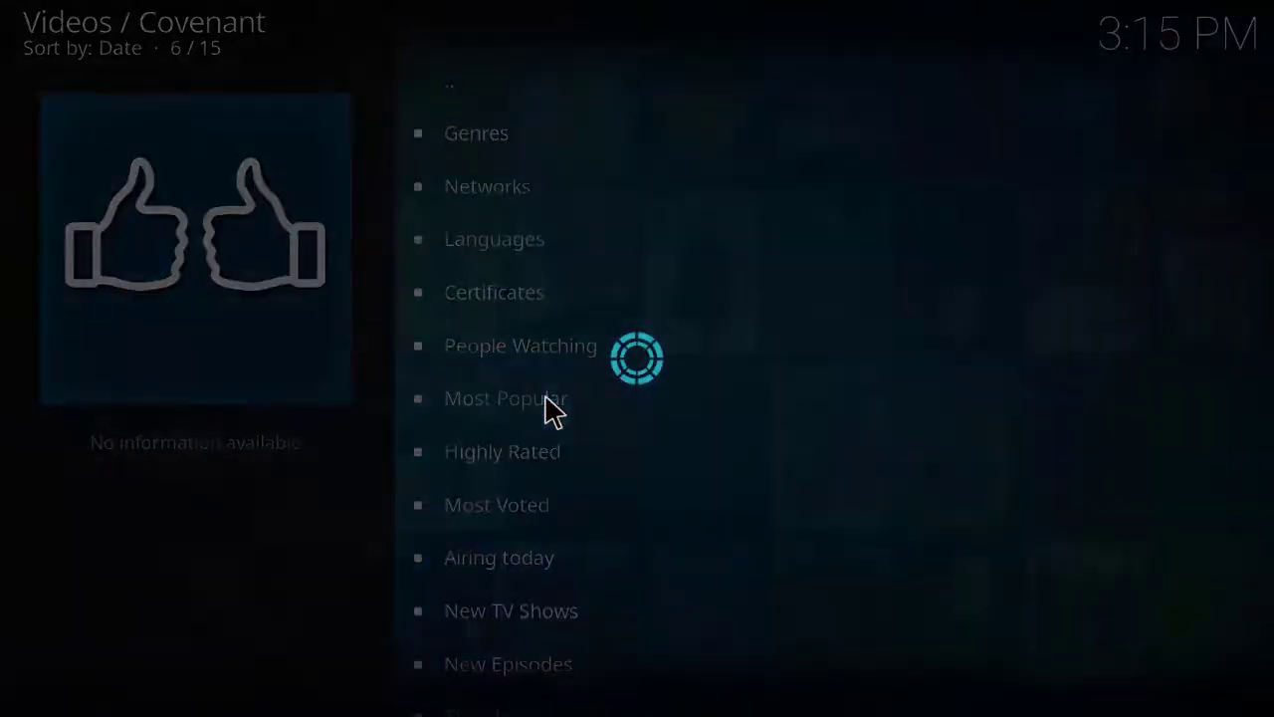